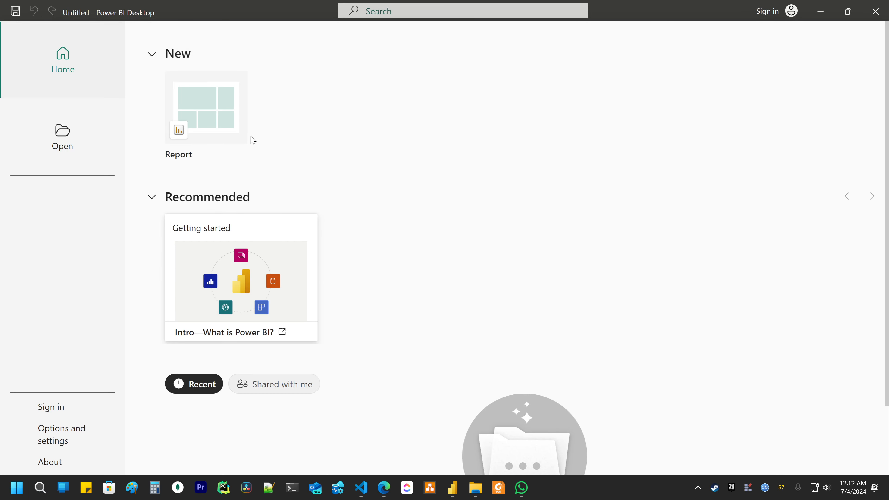
- Create a blank report and load the financials table from the built-in sample data
{"action": "left_click", "coordinate": [195, 132]}
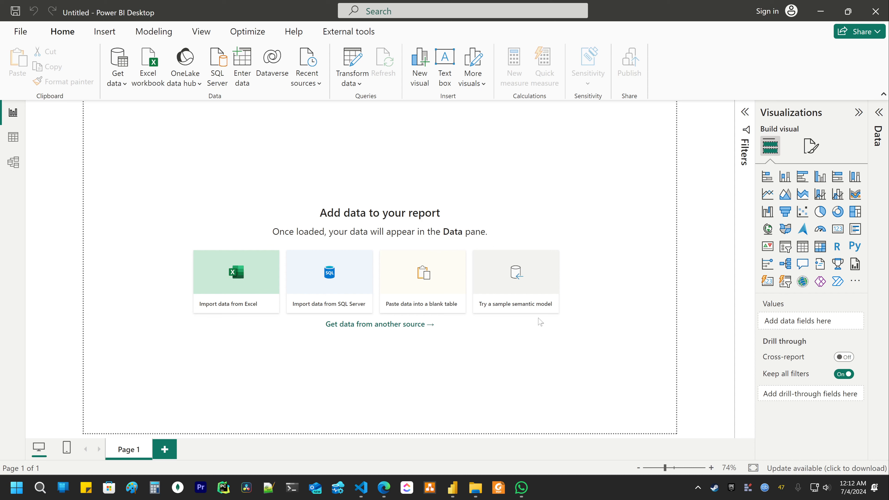
{"action": "left_click", "coordinate": [497, 285]}
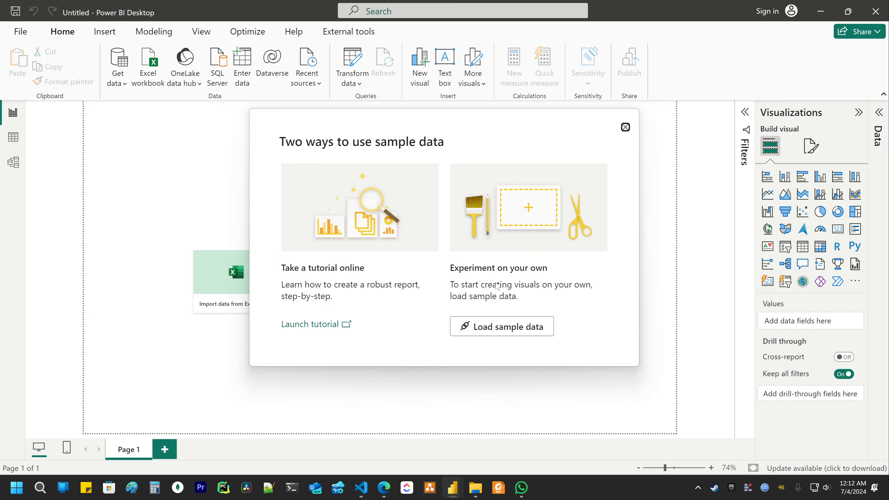
{"action": "left_click", "coordinate": [498, 331]}
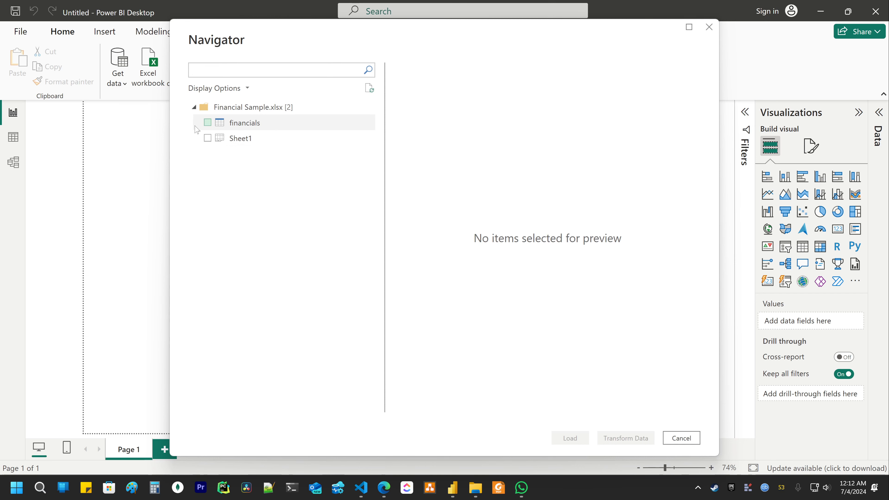
{"action": "left_click", "coordinate": [209, 122]}
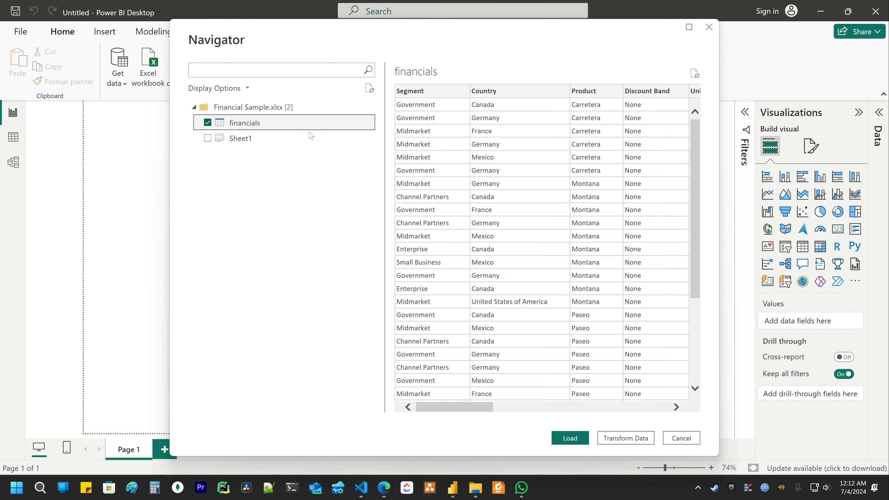
{"action": "left_click", "coordinate": [571, 440]}
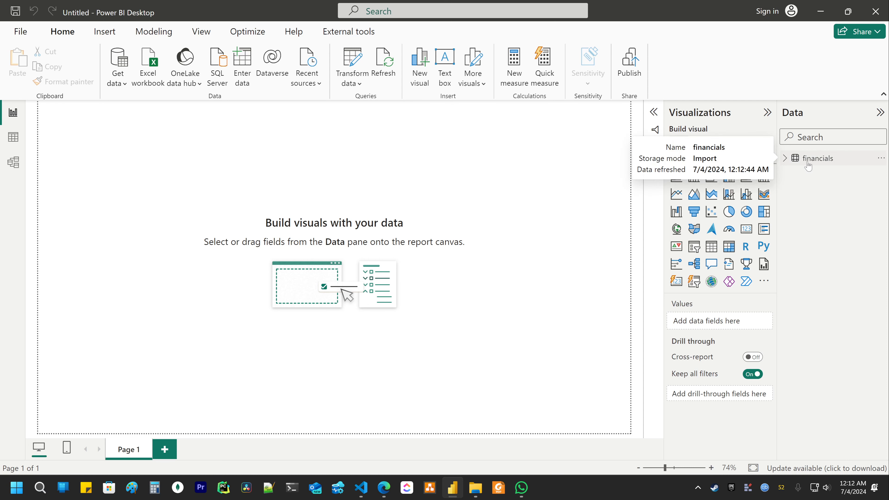
- Look through the financials table's rows and columns in table view, across to the Year column
{"action": "left_click", "coordinate": [785, 158]}
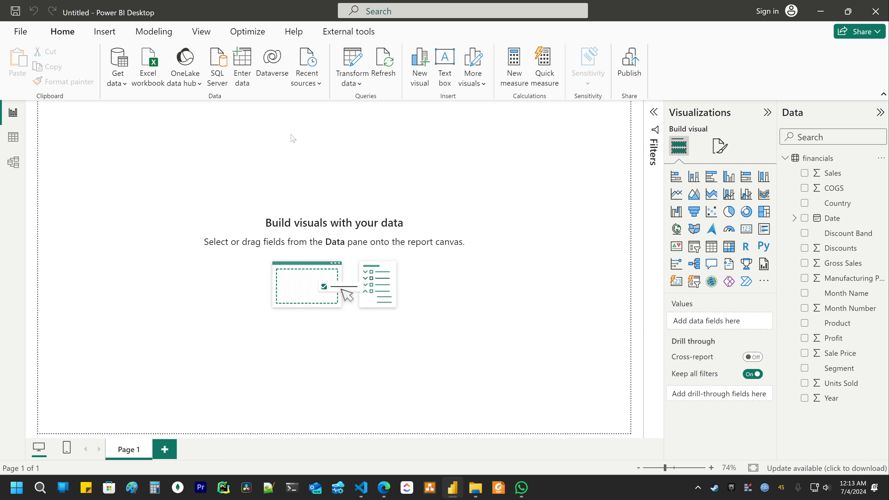
{"action": "left_click", "coordinate": [13, 138]}
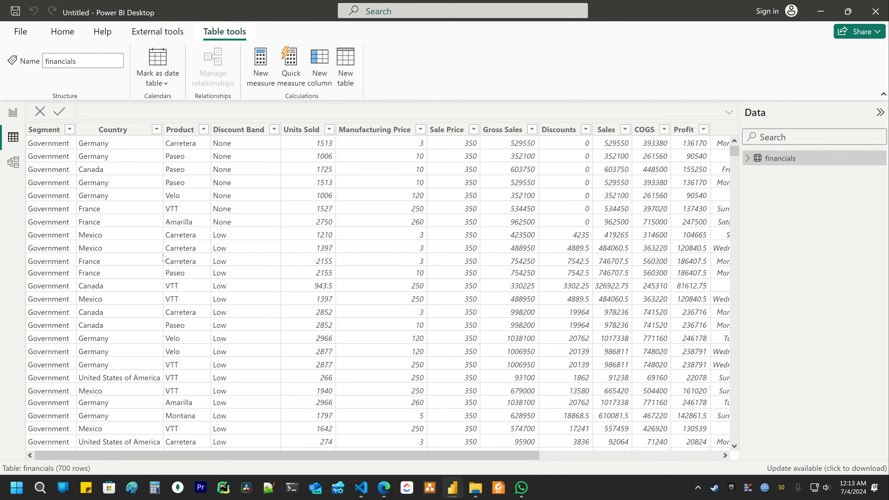
{"action": "left_click_drag", "start_coordinate": [185, 455], "coordinate": [202, 445]}
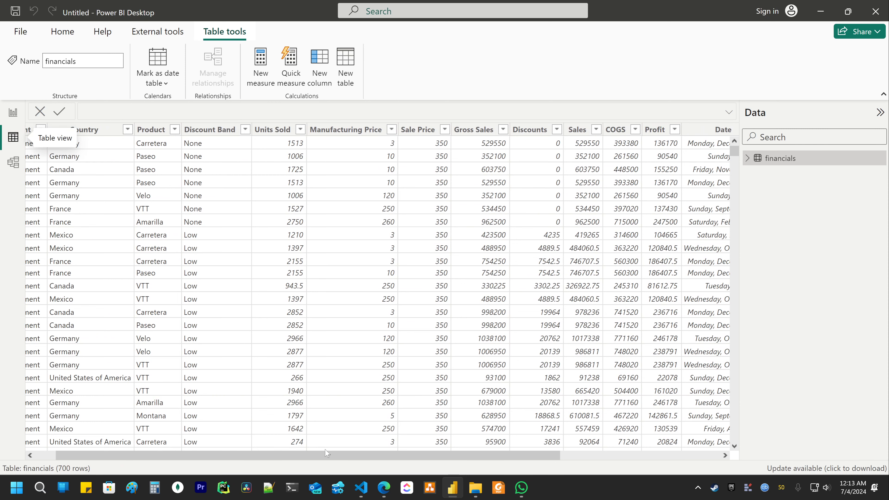
{"action": "left_click_drag", "start_coordinate": [441, 455], "coordinate": [642, 451]}
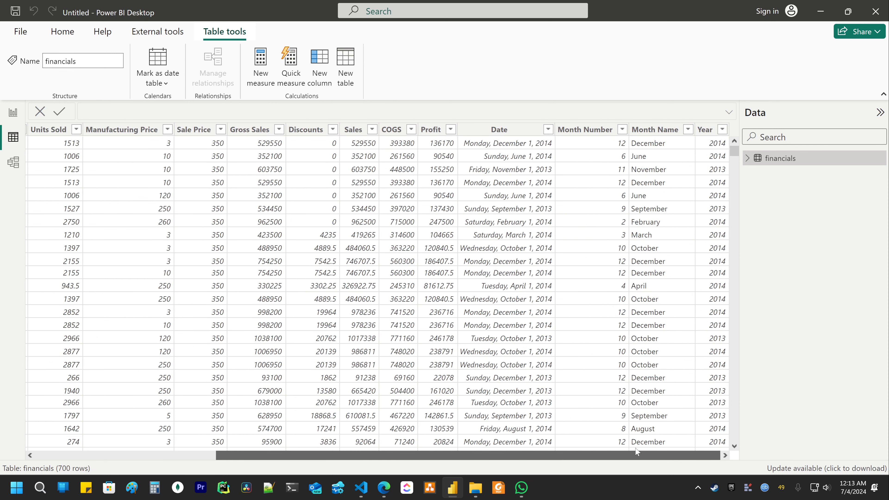
{"action": "left_click", "coordinate": [747, 158]}
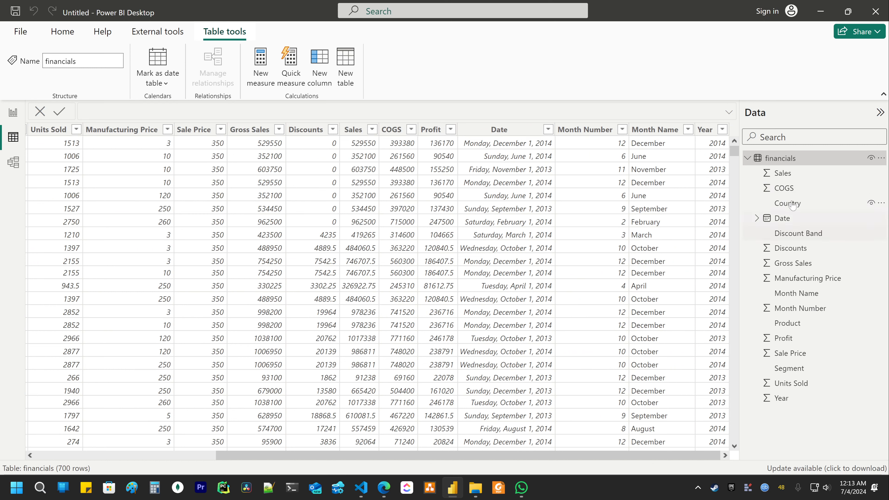
- Examine the financials fields one by one, from Sales to Year, checking each column's data and type, including Sales and Month Name again
{"action": "left_click", "coordinate": [796, 188]}
{"action": "left_click", "coordinate": [796, 173]}
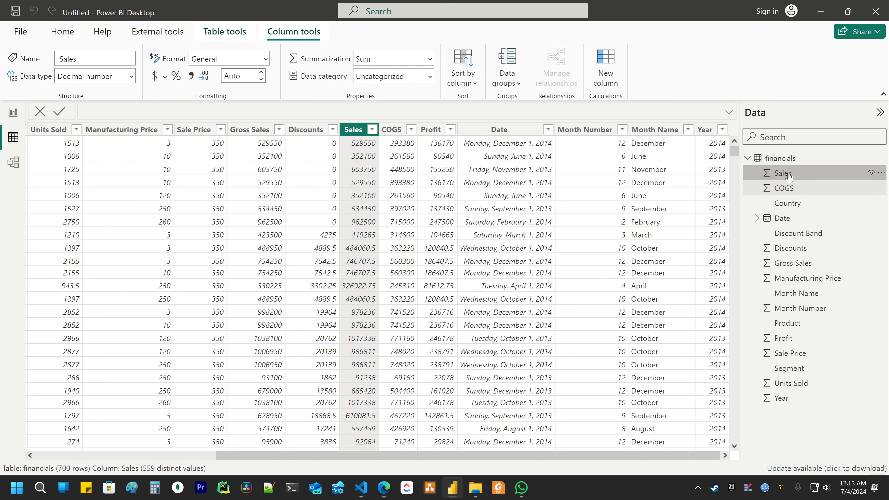
{"action": "left_click", "coordinate": [801, 188]}
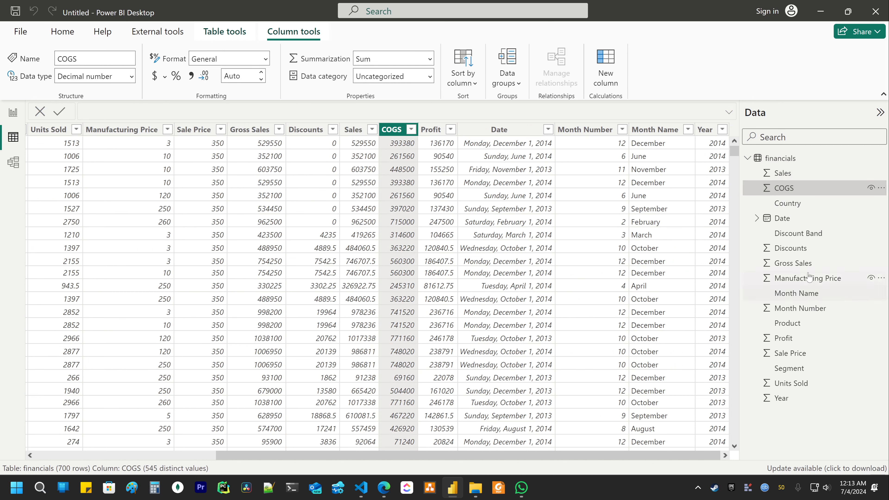
{"action": "left_click", "coordinate": [784, 204]}
{"action": "left_click", "coordinate": [782, 218]}
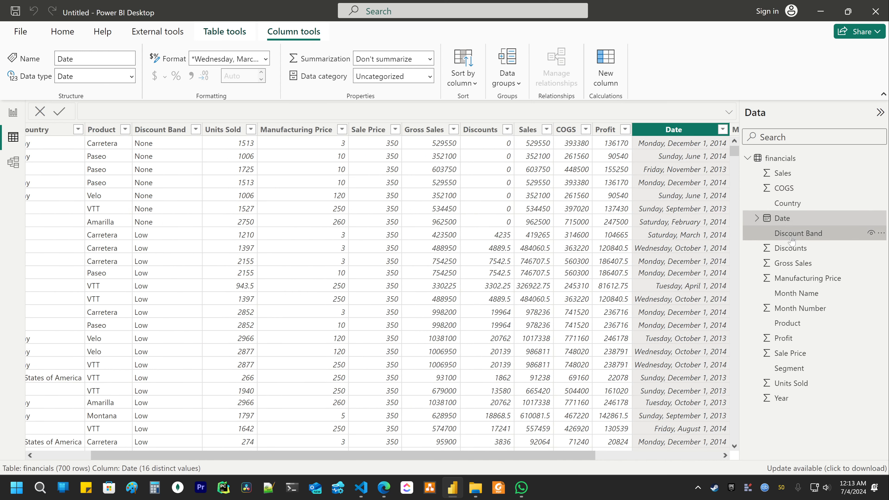
{"action": "left_click", "coordinate": [792, 235]}
{"action": "left_click", "coordinate": [792, 249]}
{"action": "left_click", "coordinate": [793, 264]}
{"action": "left_click", "coordinate": [794, 279]}
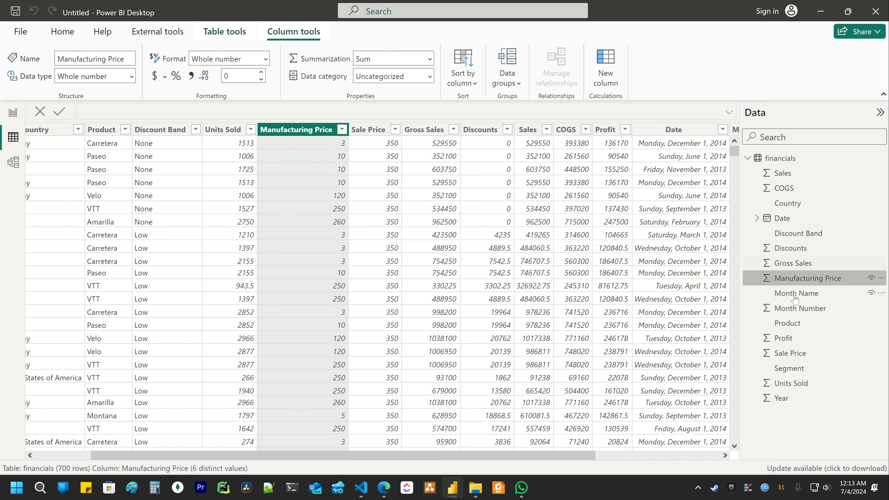
{"action": "left_click", "coordinate": [795, 294]}
{"action": "left_click", "coordinate": [798, 309]}
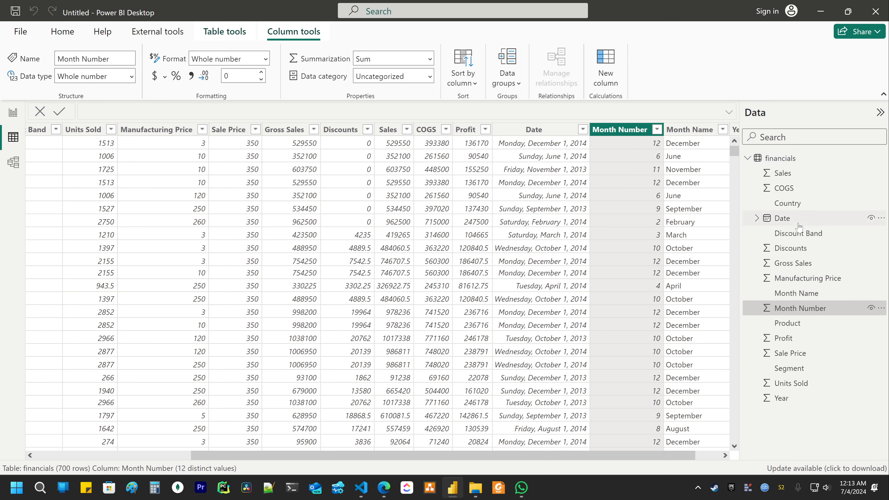
{"action": "left_click", "coordinate": [792, 324]}
{"action": "left_click", "coordinate": [794, 337]}
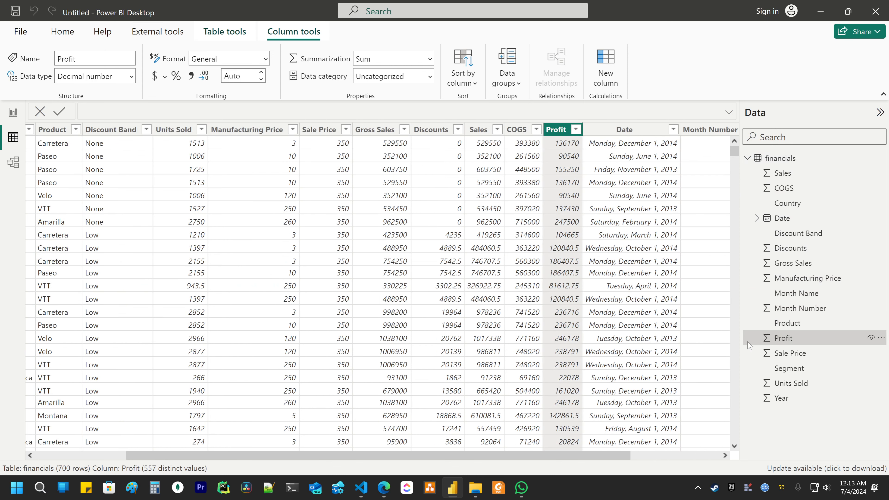
{"action": "left_click", "coordinate": [790, 353]}
{"action": "left_click", "coordinate": [789, 368]}
{"action": "left_click", "coordinate": [791, 383]}
{"action": "left_click", "coordinate": [783, 397]}
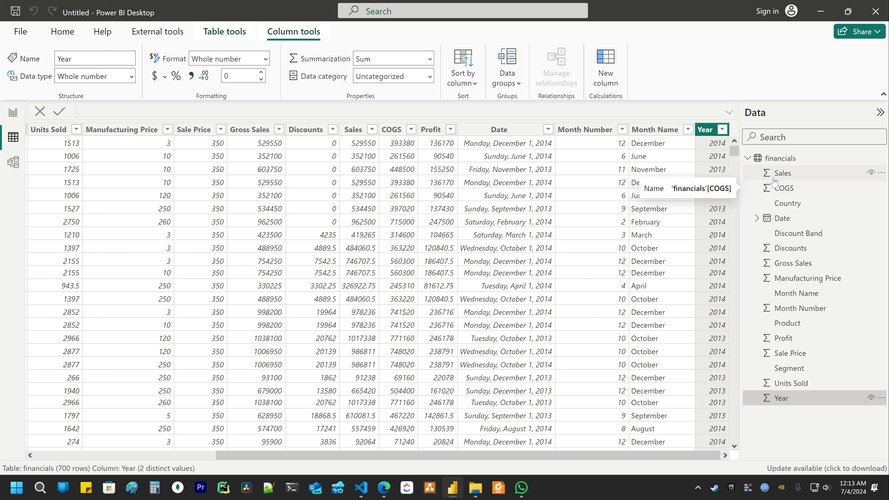
{"action": "left_click", "coordinate": [793, 175]}
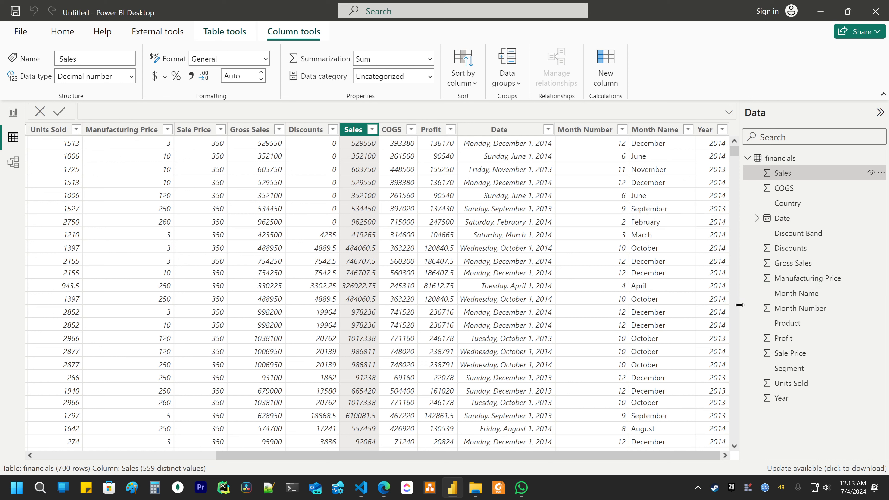
{"action": "left_click", "coordinate": [772, 297]}
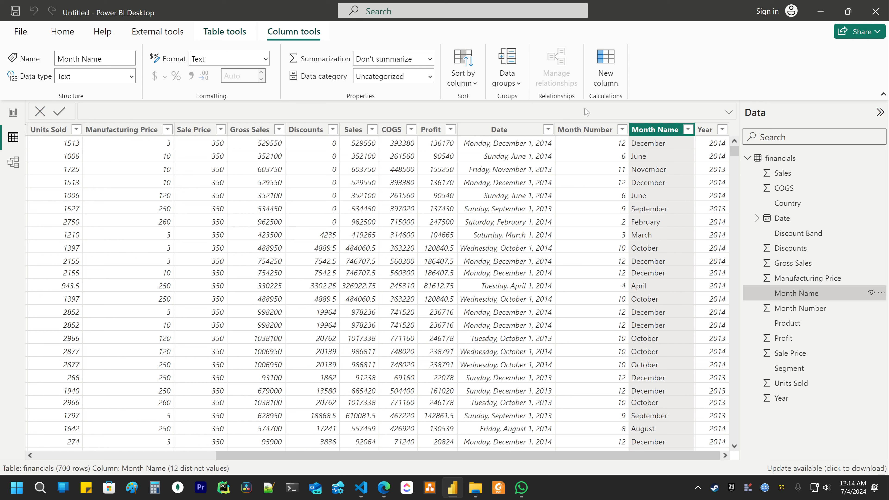
{"action": "left_click_drag", "start_coordinate": [472, 457], "coordinate": [289, 455]}
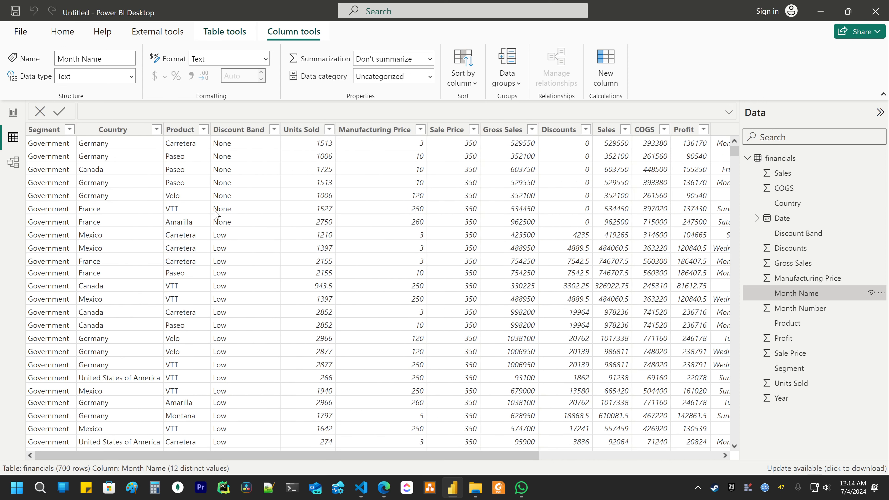
- Return to the report view, insert an empty line chart on Page 1 and collapse the filters
{"action": "left_click", "coordinate": [13, 112]}
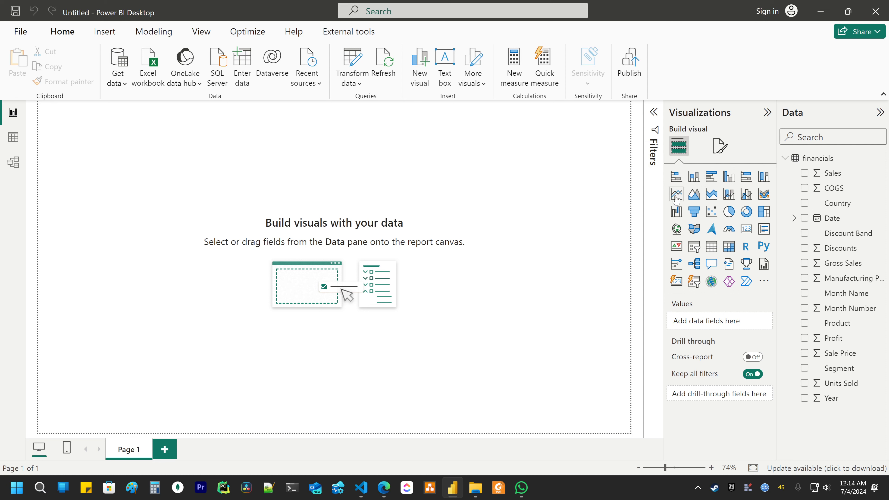
{"action": "left_click", "coordinate": [677, 193]}
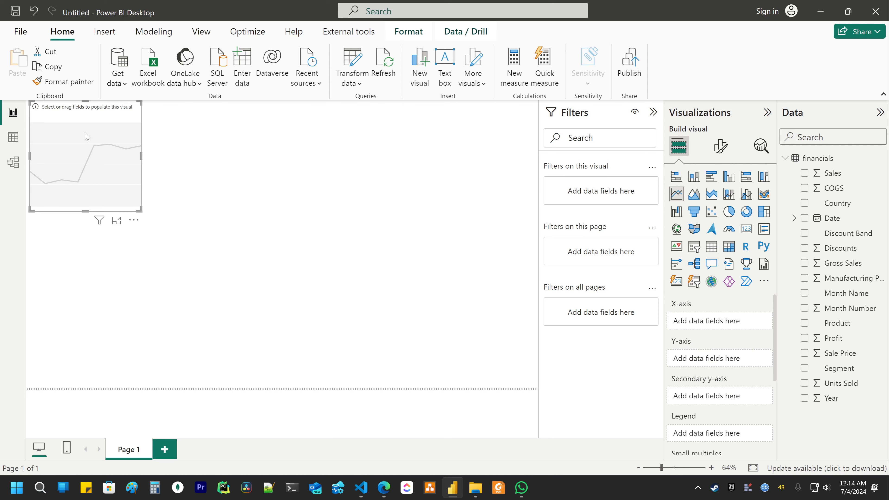
{"action": "left_click", "coordinate": [653, 112]}
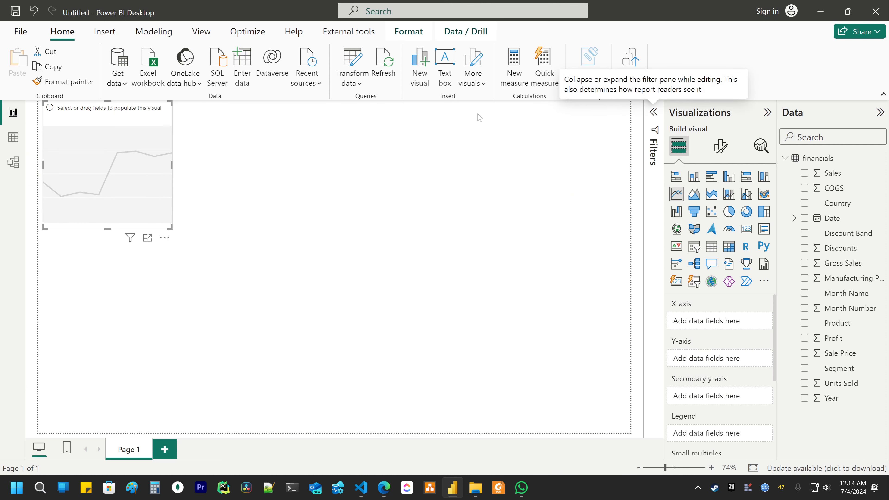
- Move the line chart to the upper middle of the page and widen it to slightly over half the page width
{"action": "left_click_drag", "start_coordinate": [97, 171], "coordinate": [215, 230]}
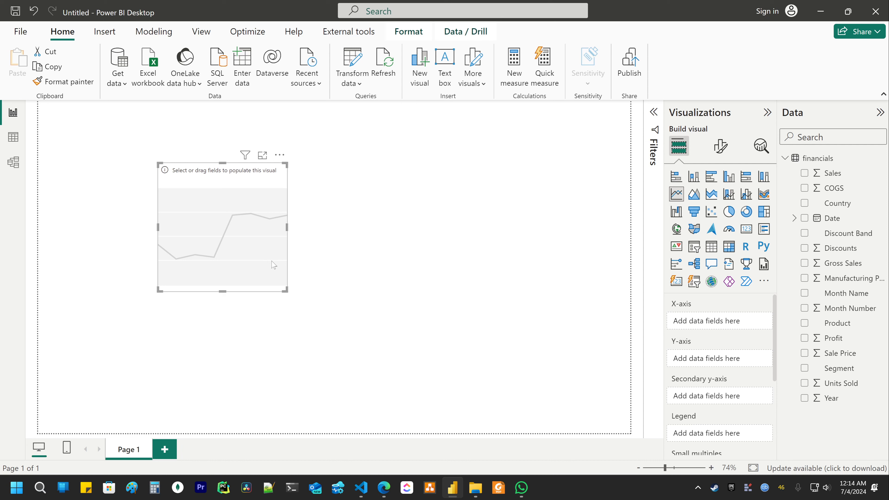
{"action": "left_click_drag", "start_coordinate": [287, 227], "coordinate": [544, 227]}
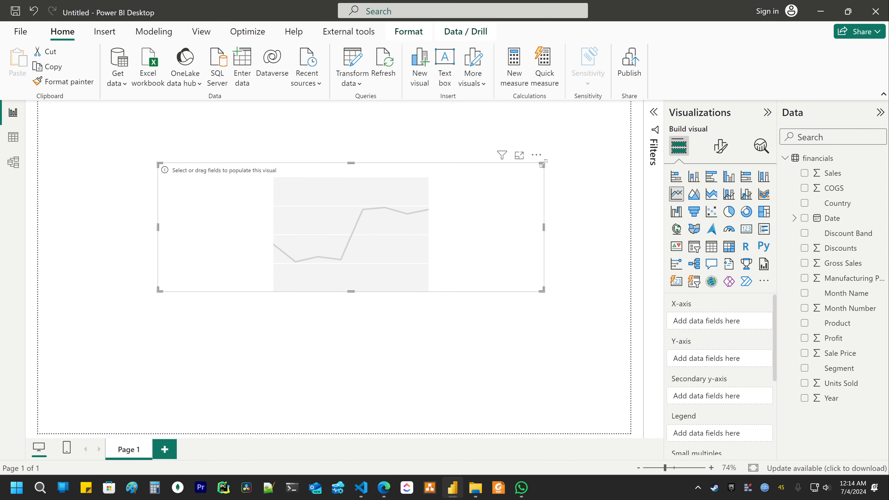
{"action": "left_click_drag", "start_coordinate": [543, 163], "coordinate": [488, 161]}
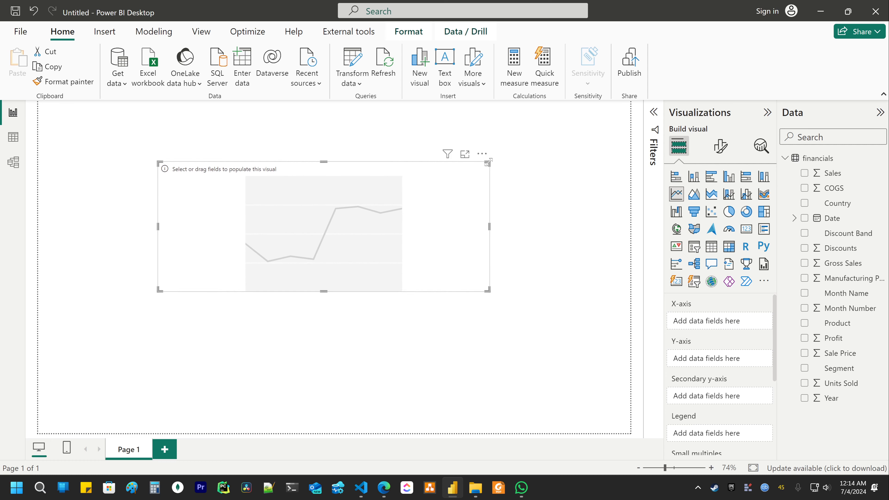
{"action": "left_click_drag", "start_coordinate": [263, 225], "coordinate": [242, 226]}
{"action": "left_click", "coordinate": [571, 221]}
{"action": "left_click", "coordinate": [401, 214]}
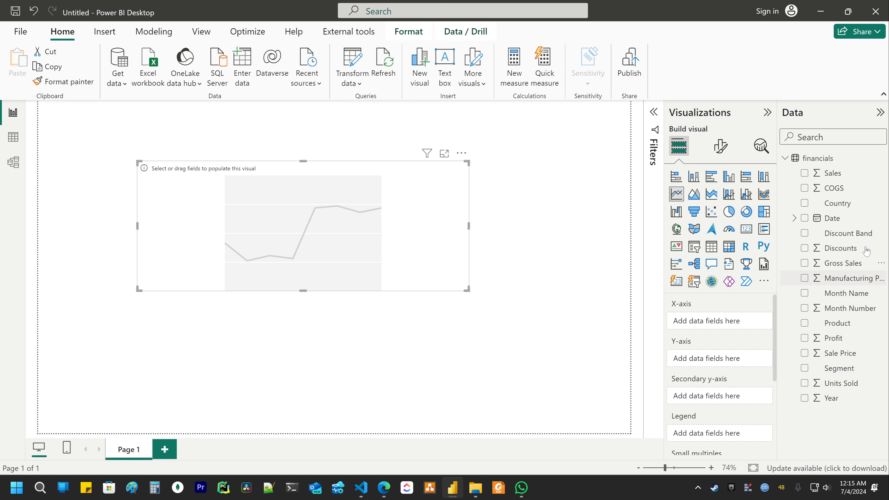
- Plot Sales on the line chart's Y-axis and check its aggregation options, keeping Sum
{"action": "left_click", "coordinate": [805, 175]}
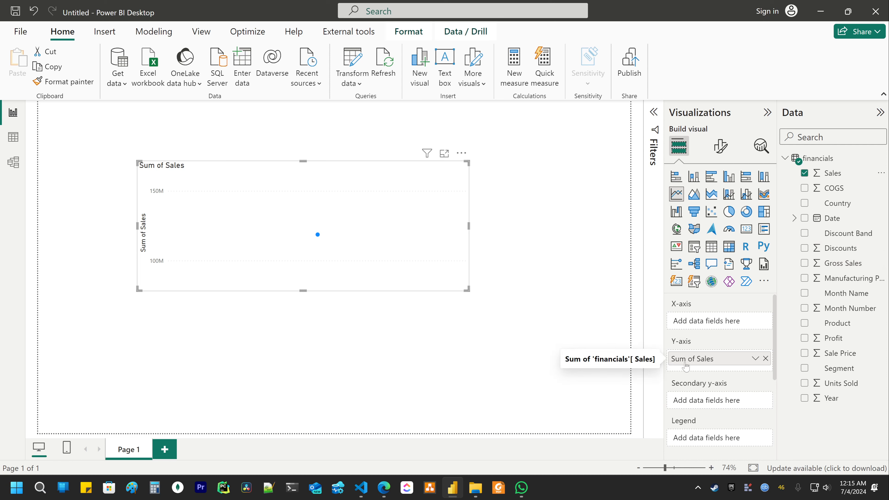
{"action": "left_click", "coordinate": [755, 359]}
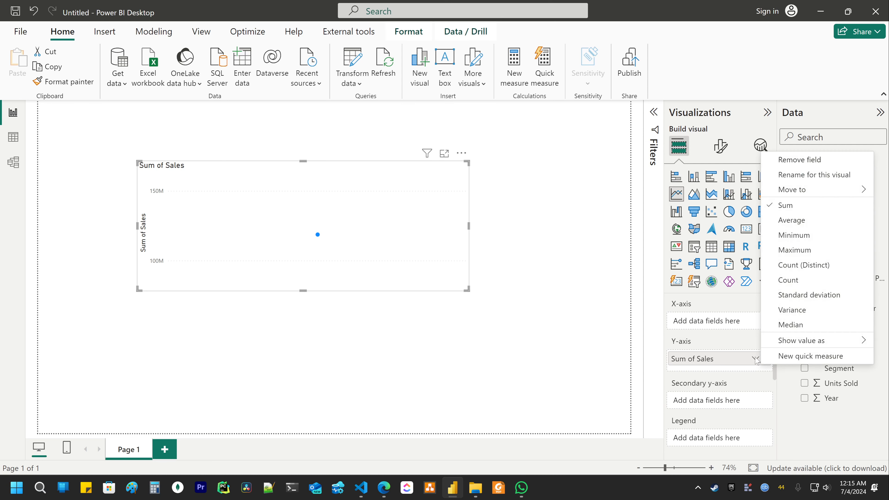
{"action": "left_click", "coordinate": [717, 338]}
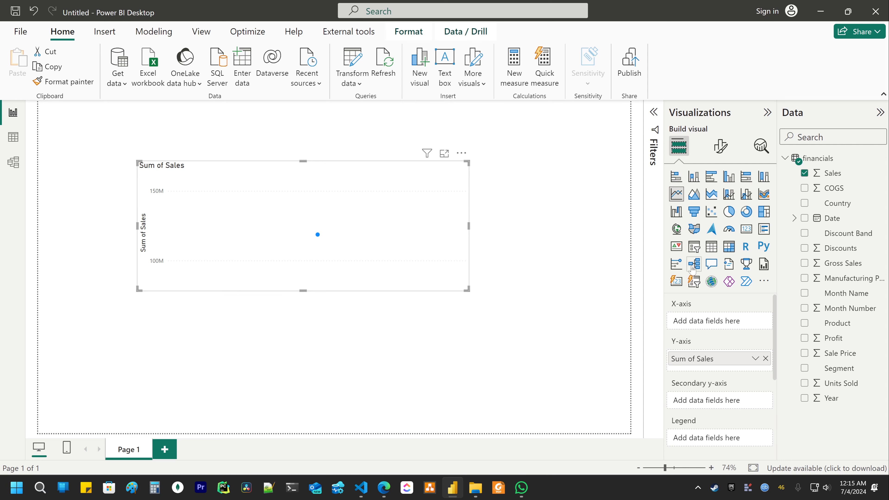
- Plot Date on the line chart's X-axis with its full hierarchy of Year, Quarter, Month and Day
{"action": "left_click", "coordinate": [794, 218]}
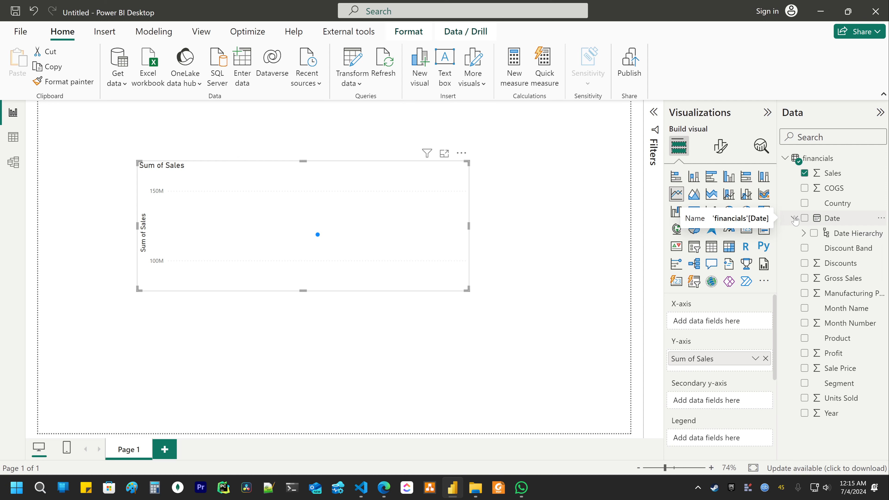
{"action": "left_click", "coordinate": [803, 232]}
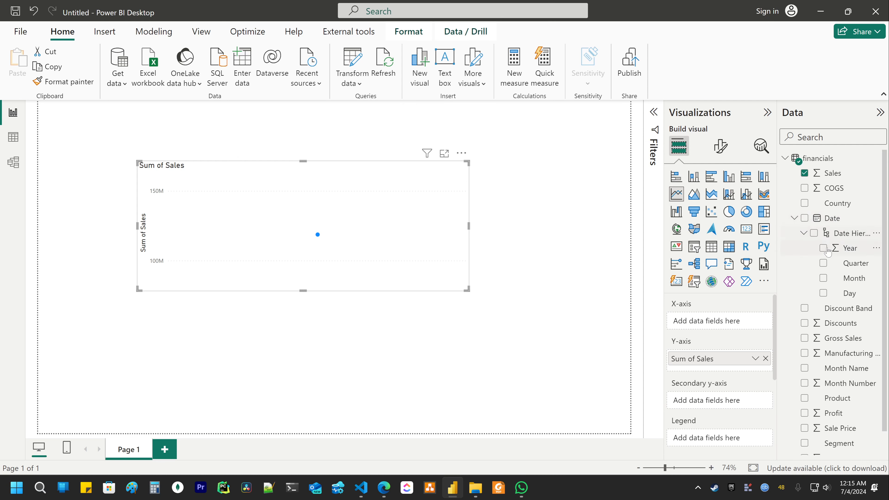
{"action": "left_click", "coordinate": [804, 218]}
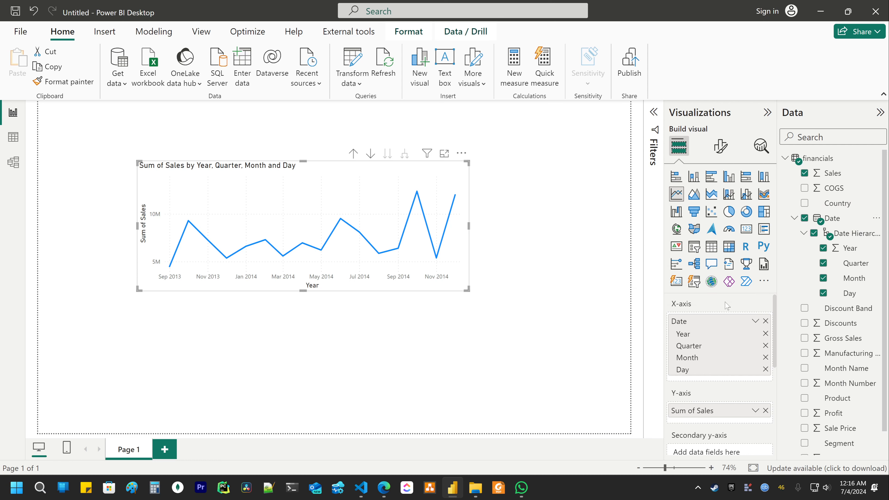
{"action": "left_click", "coordinate": [469, 322]}
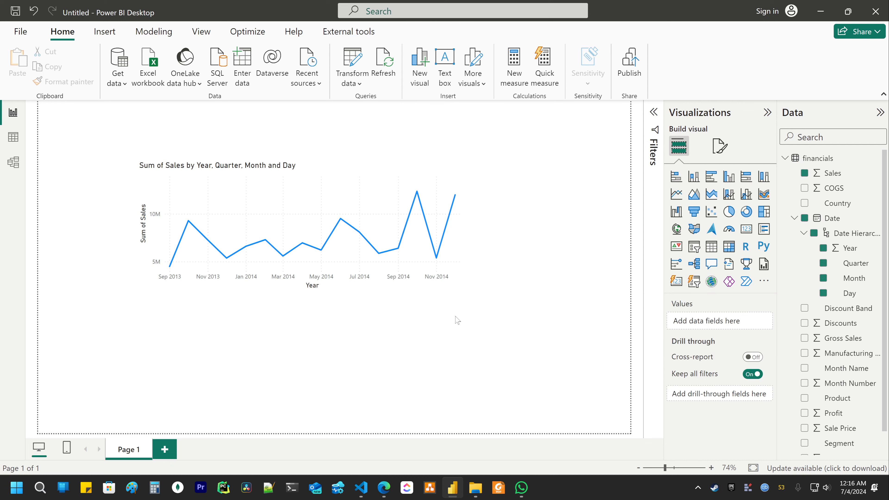
{"action": "left_click", "coordinate": [448, 240]}
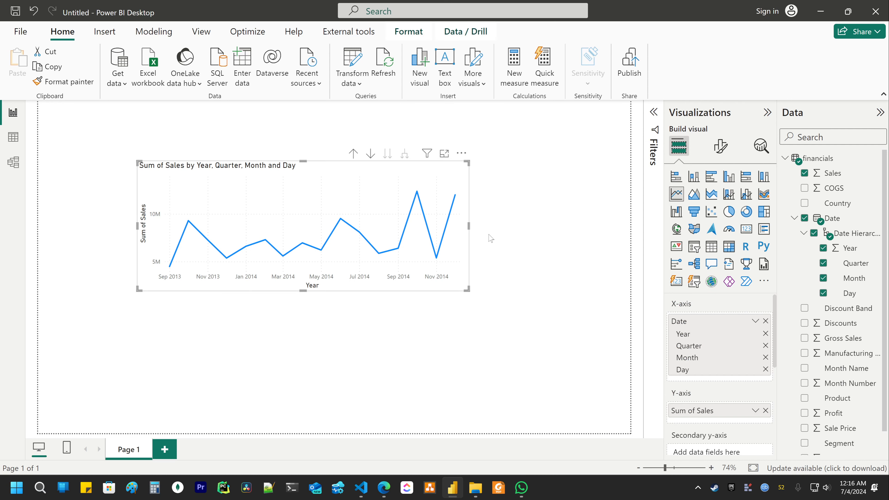
- Move the line chart down to the middle of the page and check its other field wells and data points
{"action": "left_click_drag", "start_coordinate": [469, 225], "coordinate": [485, 267]}
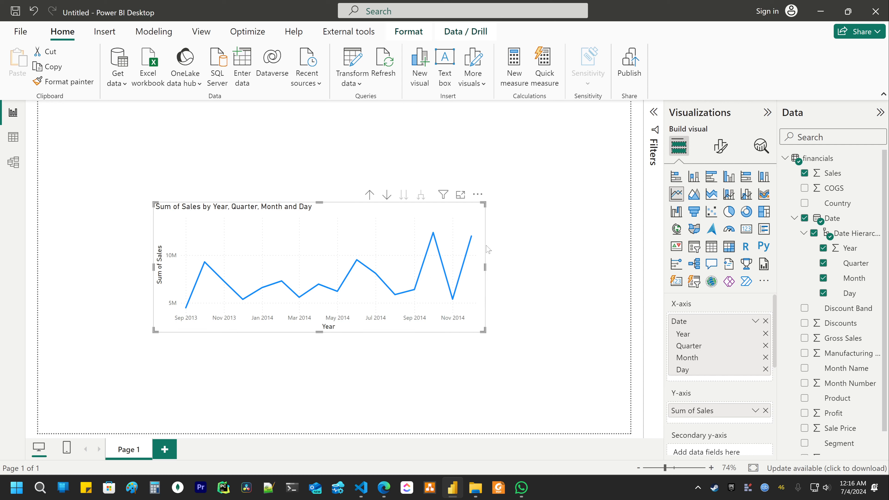
{"action": "scroll", "coordinate": [717, 322], "scroll_direction": "down", "scroll_amount": 3}
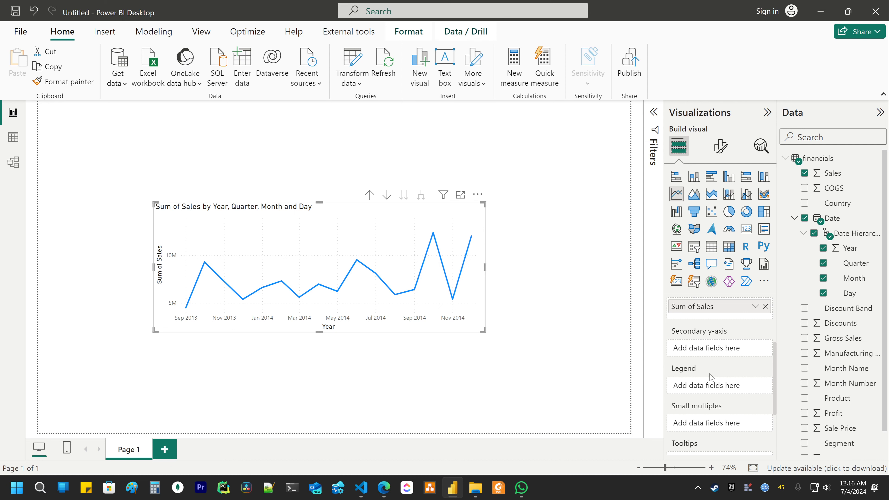
{"action": "scroll", "coordinate": [717, 382], "scroll_direction": "down", "scroll_amount": 3}
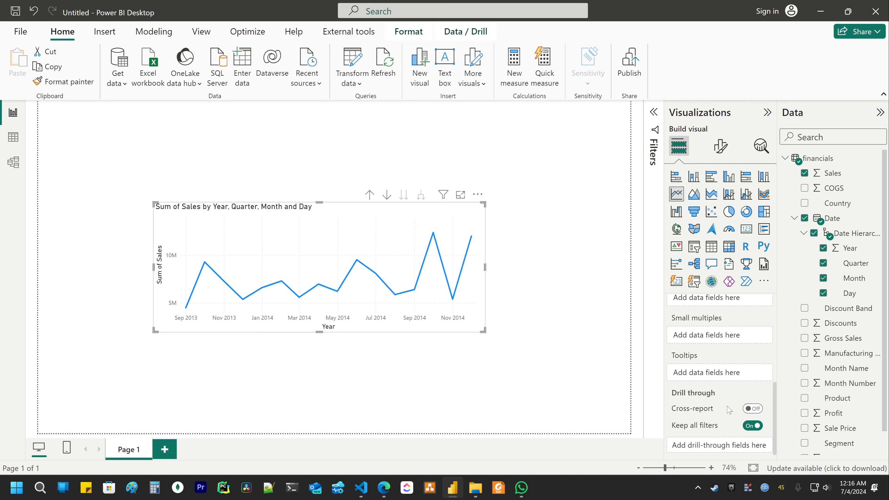
{"action": "scroll", "coordinate": [737, 381], "scroll_direction": "up", "scroll_amount": 4}
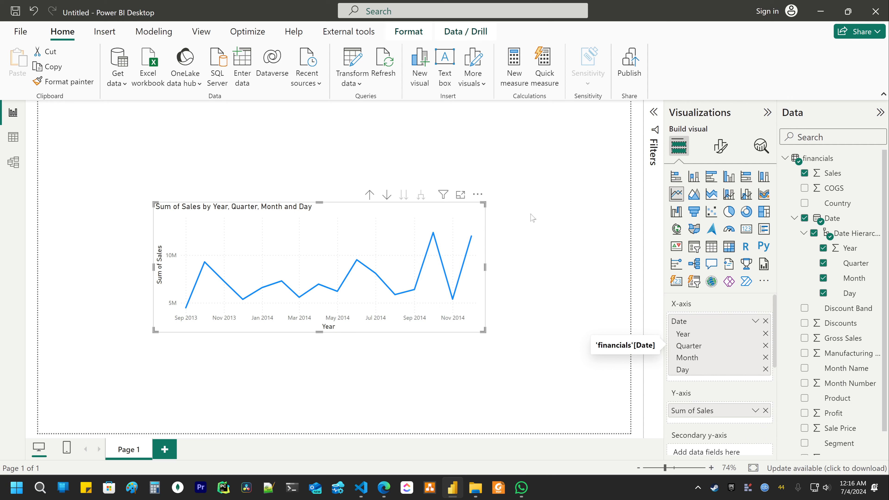
{"action": "mouse_move", "coordinate": [392, 304]}
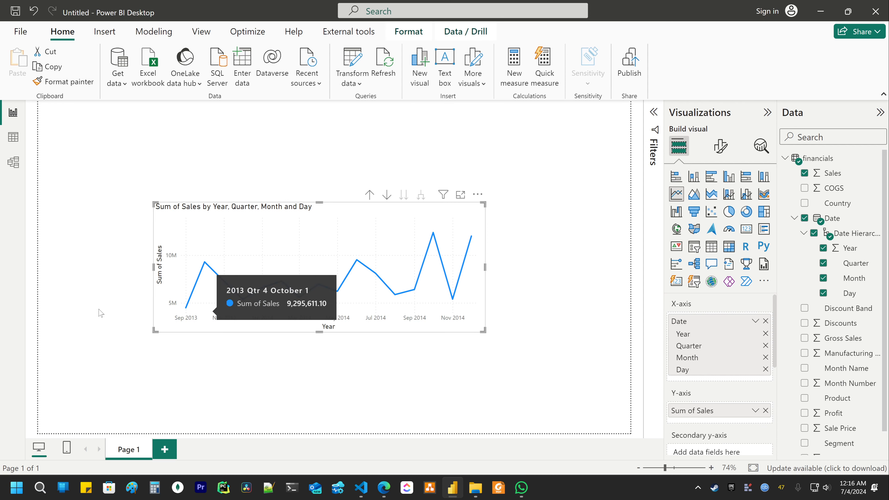
{"action": "mouse_move", "coordinate": [461, 275]}
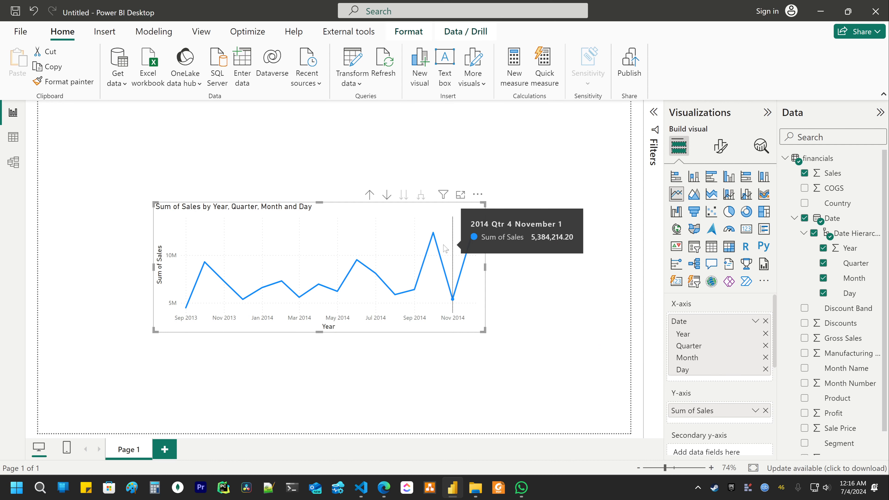
{"action": "mouse_move", "coordinate": [425, 250]}
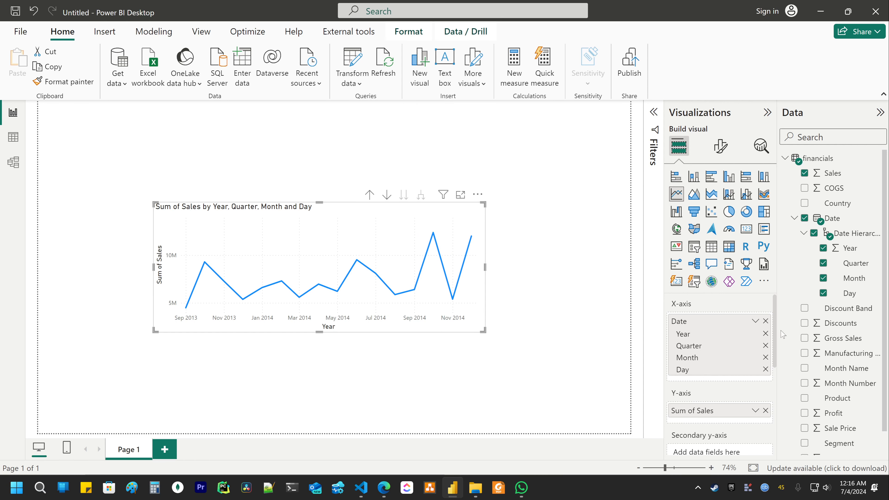
{"action": "double_click", "coordinate": [706, 413]}
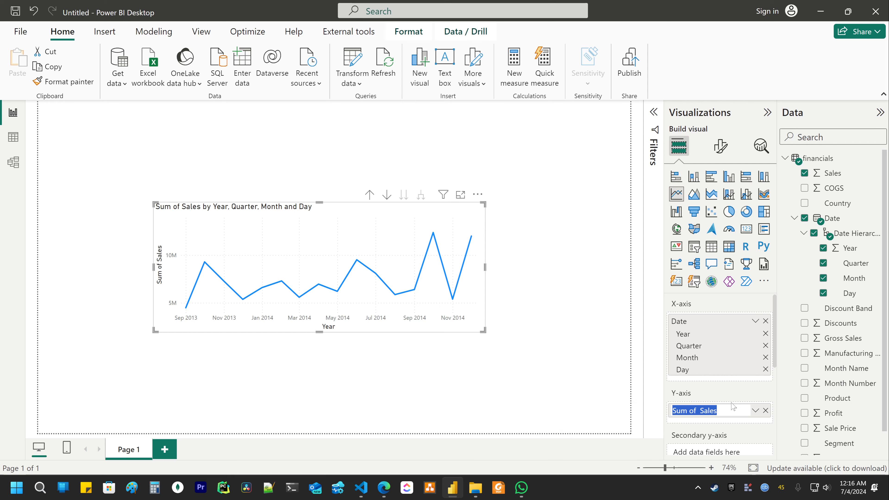
{"action": "left_click", "coordinate": [586, 392]}
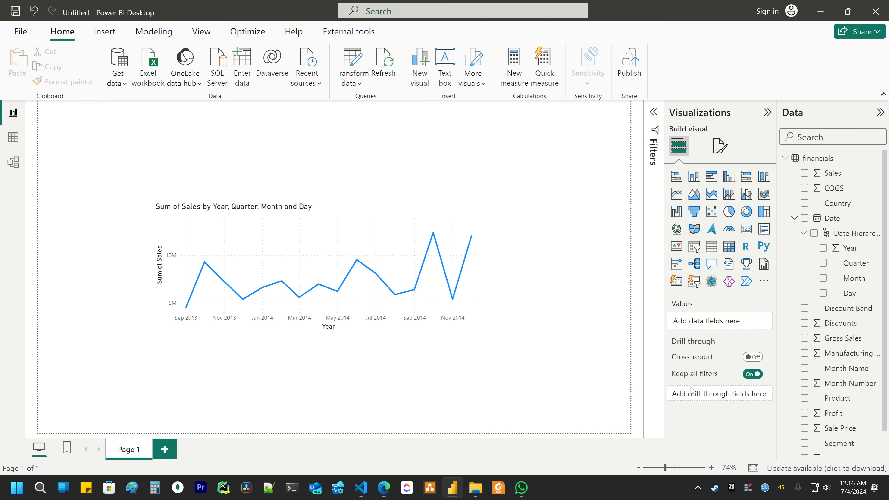
{"action": "left_click", "coordinate": [436, 277]}
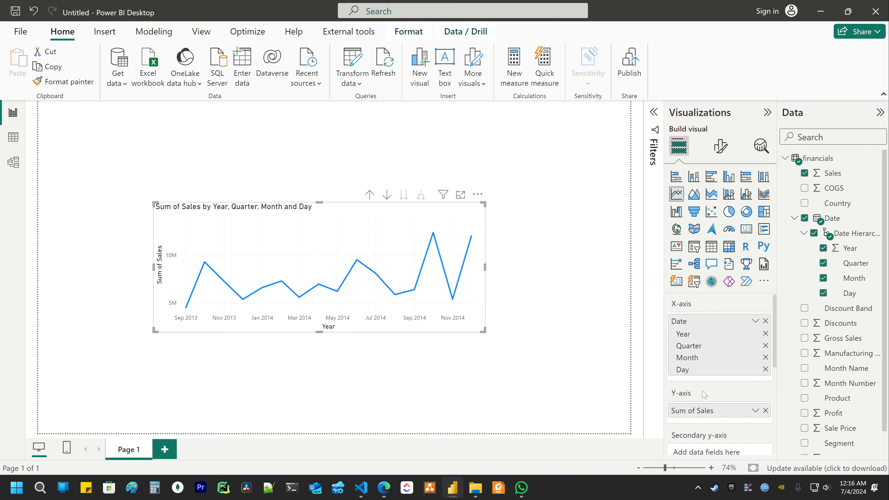
{"action": "double_click", "coordinate": [713, 413]}
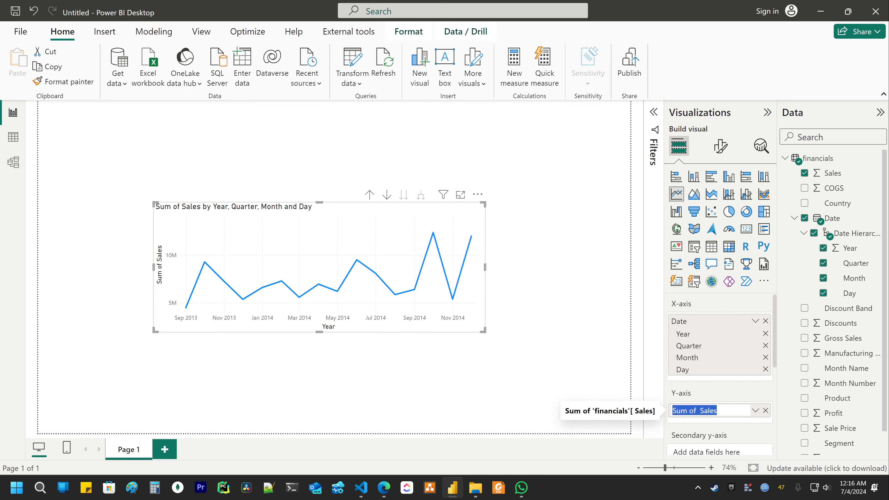
{"action": "left_click", "coordinate": [595, 348]}
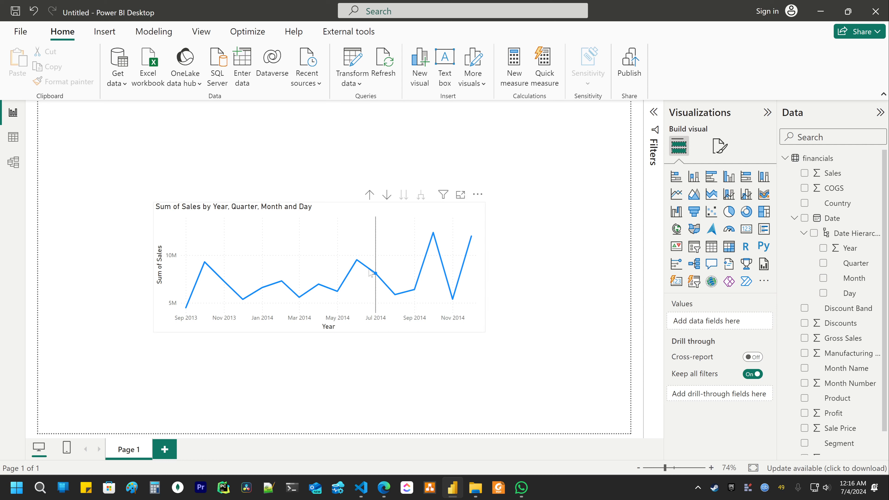
{"action": "left_click", "coordinate": [376, 274]}
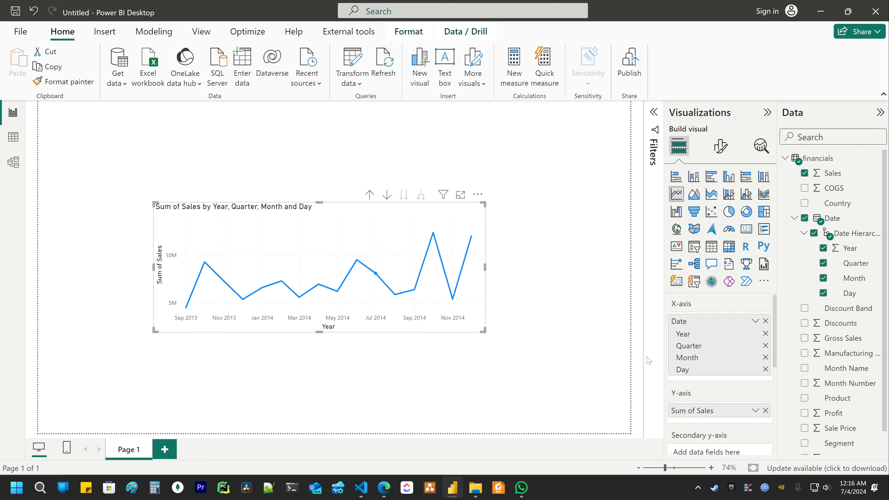
{"action": "right_click", "coordinate": [686, 413]}
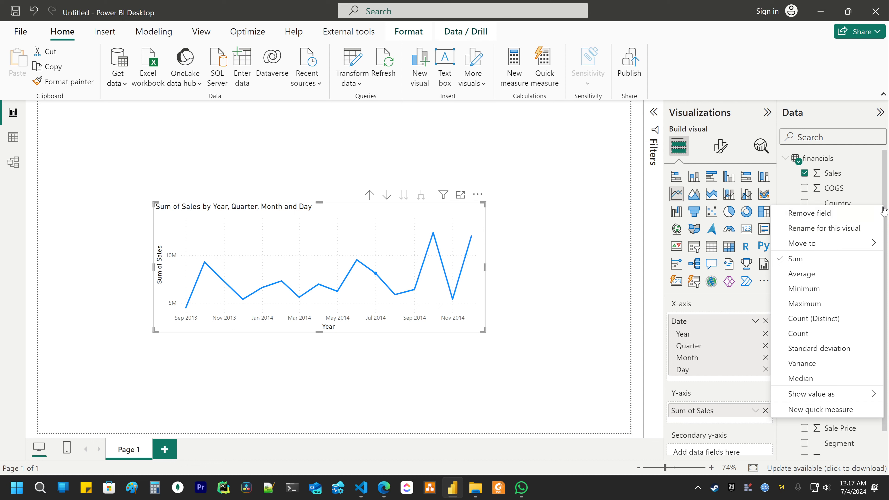
{"action": "left_click", "coordinate": [533, 303]}
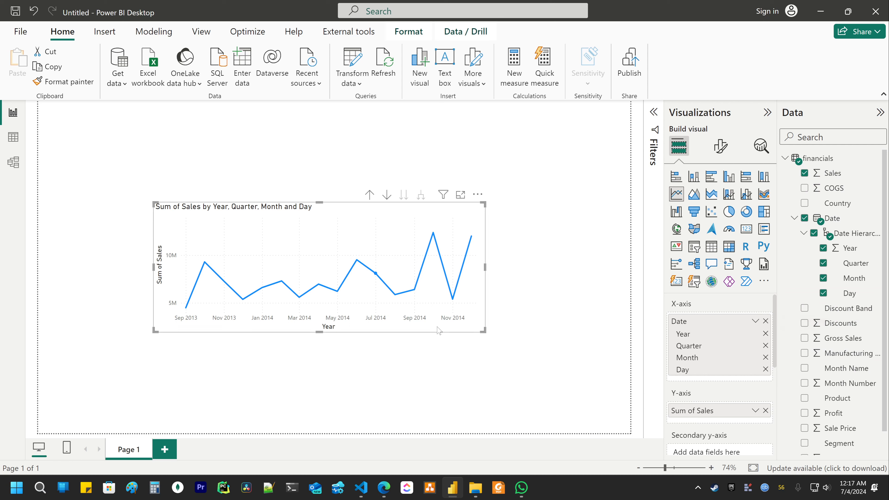
- Rename the chart's Y-axis field to Sales for this visual and clear the highlighted data point
{"action": "double_click", "coordinate": [700, 411]}
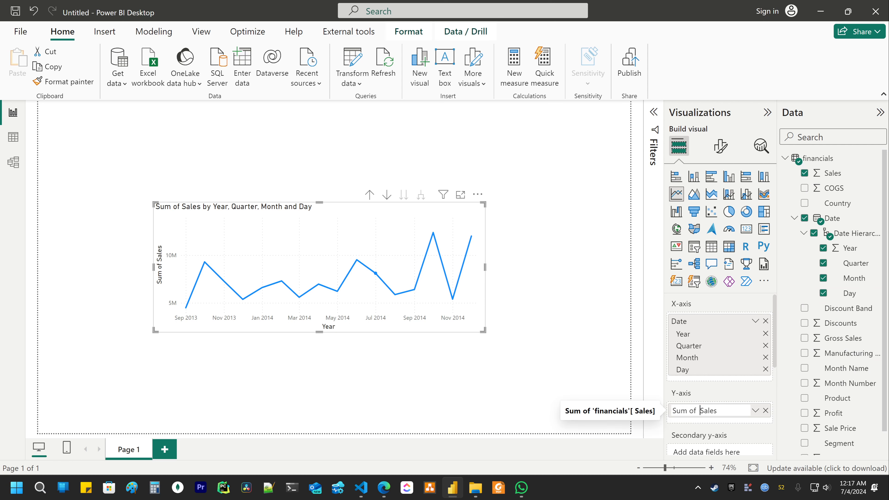
{"action": "key", "text": "shift+Home"}
{"action": "key", "text": "BackSpace"}
{"action": "key", "text": "Return"}
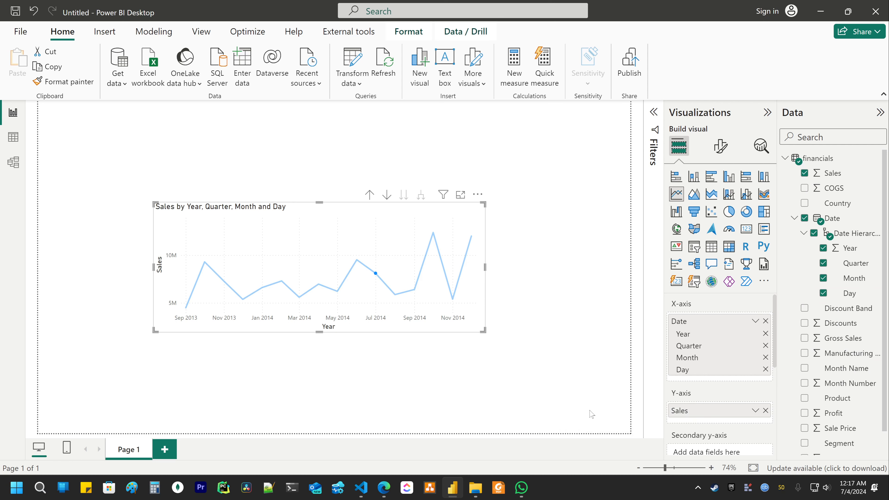
{"action": "left_click", "coordinate": [406, 382]}
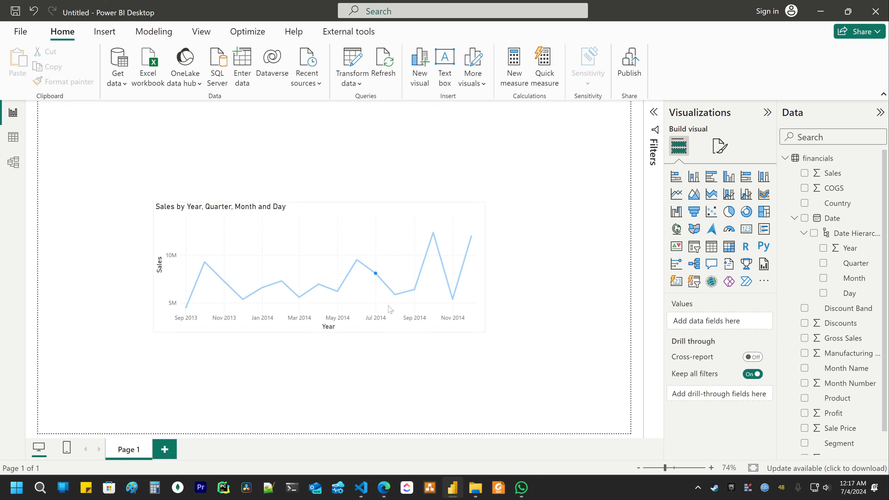
{"action": "left_click", "coordinate": [354, 223]}
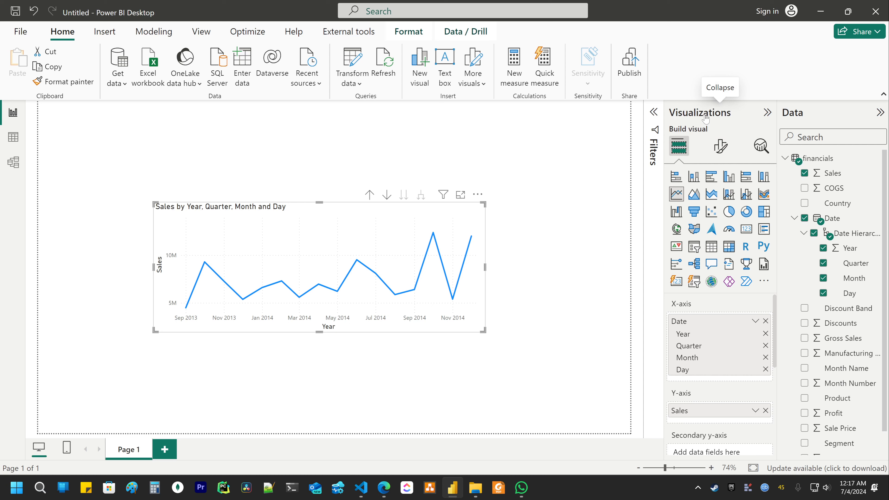
- Open the line chart's formatting options and review the X-axis and Y-axis type, range, value and title settings
{"action": "left_click", "coordinate": [719, 148]}
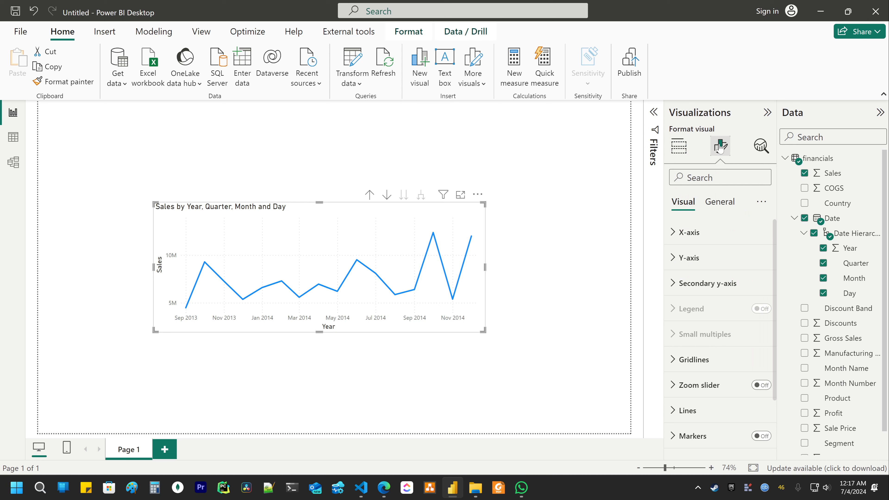
{"action": "left_click", "coordinate": [710, 234]}
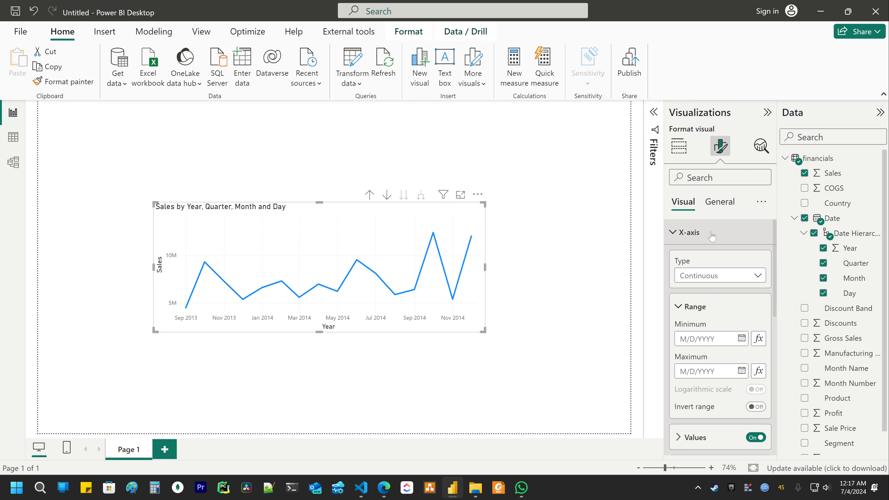
{"action": "scroll", "coordinate": [716, 242], "scroll_direction": "down", "scroll_amount": 5}
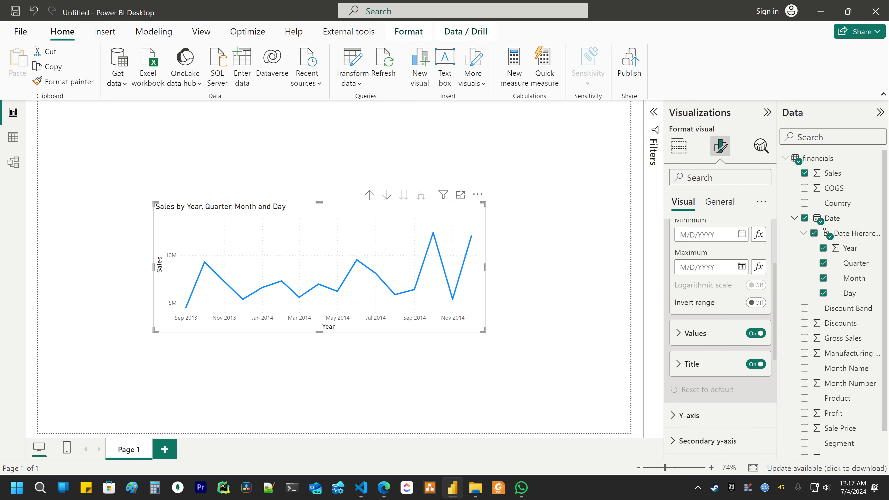
{"action": "left_click", "coordinate": [697, 310]}
{"action": "scroll", "coordinate": [714, 315], "scroll_direction": "down", "scroll_amount": 3}
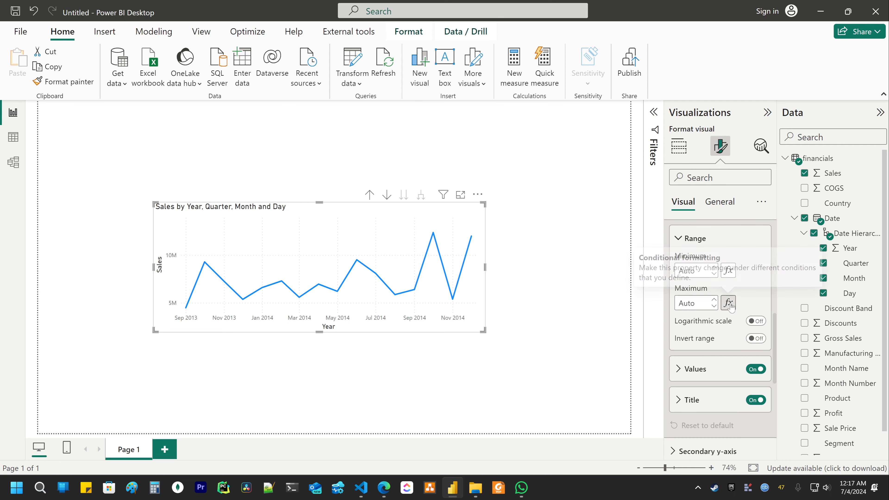
{"action": "scroll", "coordinate": [714, 273], "scroll_direction": "up", "scroll_amount": 6}
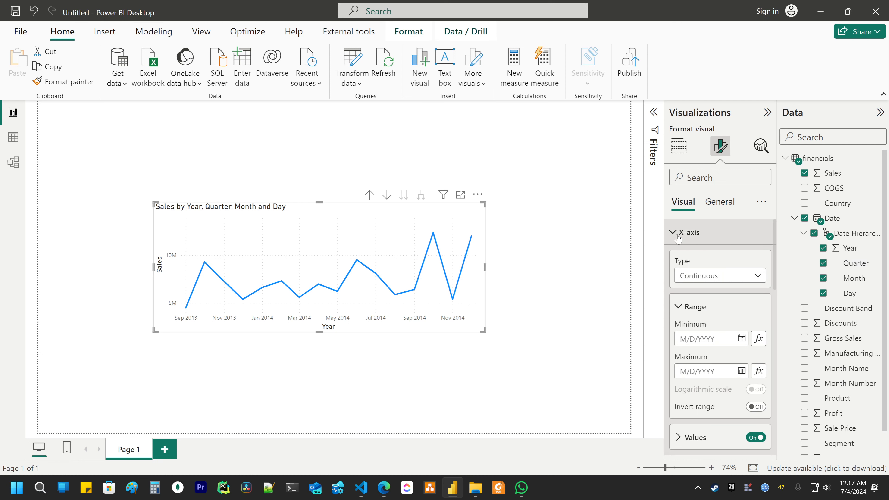
{"action": "left_click", "coordinate": [689, 233]}
{"action": "left_click", "coordinate": [689, 259]}
{"action": "scroll", "coordinate": [695, 315], "scroll_direction": "down", "scroll_amount": 3}
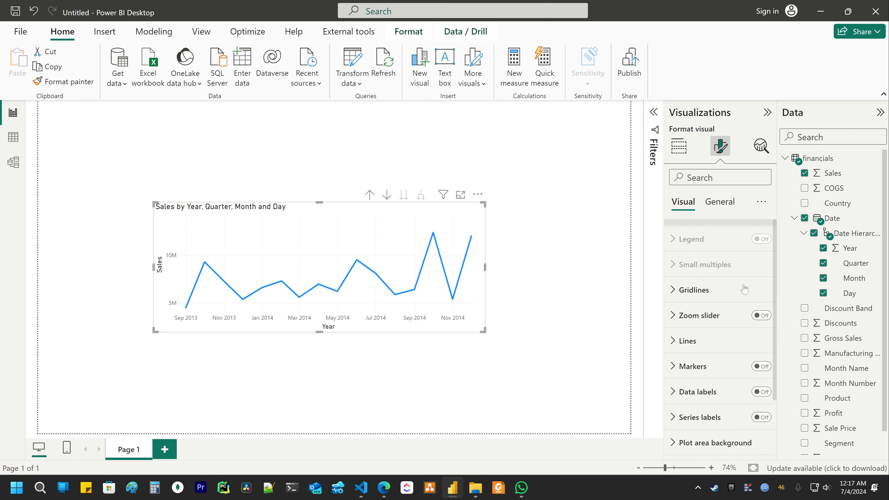
- Try black, thicker horizontal gridlines on the line chart and toggle them off and back on
{"action": "left_click", "coordinate": [686, 290]}
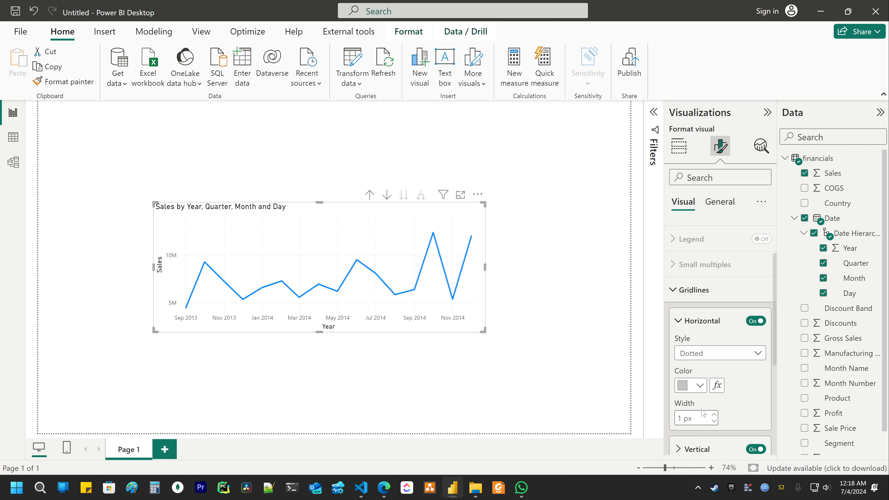
{"action": "left_click", "coordinate": [699, 385]}
{"action": "left_click", "coordinate": [710, 332]}
{"action": "left_click", "coordinate": [714, 415]}
{"action": "left_click", "coordinate": [714, 415]}
{"action": "left_click", "coordinate": [714, 414]}
{"action": "left_click", "coordinate": [756, 321]}
{"action": "left_click", "coordinate": [756, 322]}
{"action": "left_click", "coordinate": [714, 421]}
- Set the horizontal gridlines' color to light grey and close the gridline settings
{"action": "left_click", "coordinate": [700, 385]}
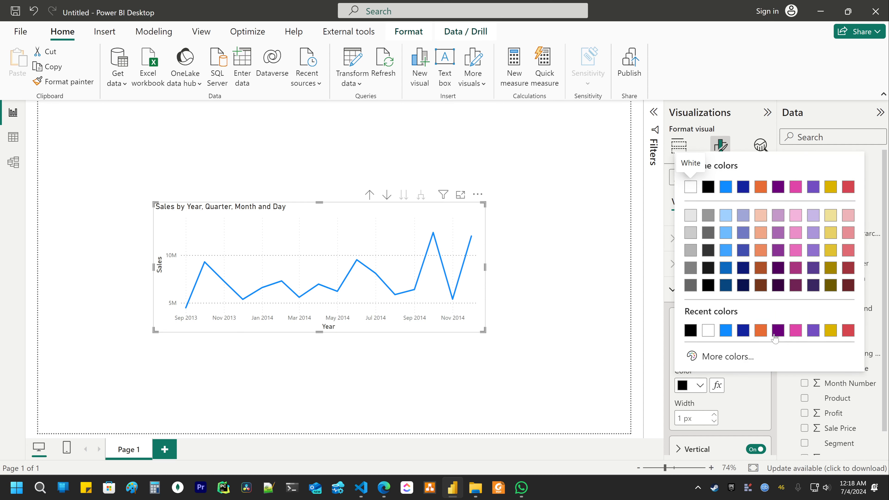
{"action": "left_click", "coordinate": [691, 234]}
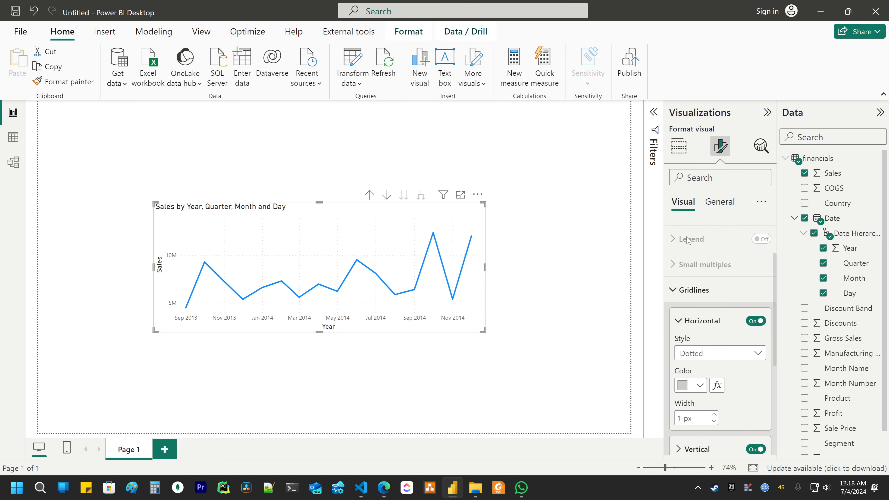
{"action": "left_click", "coordinate": [676, 290]}
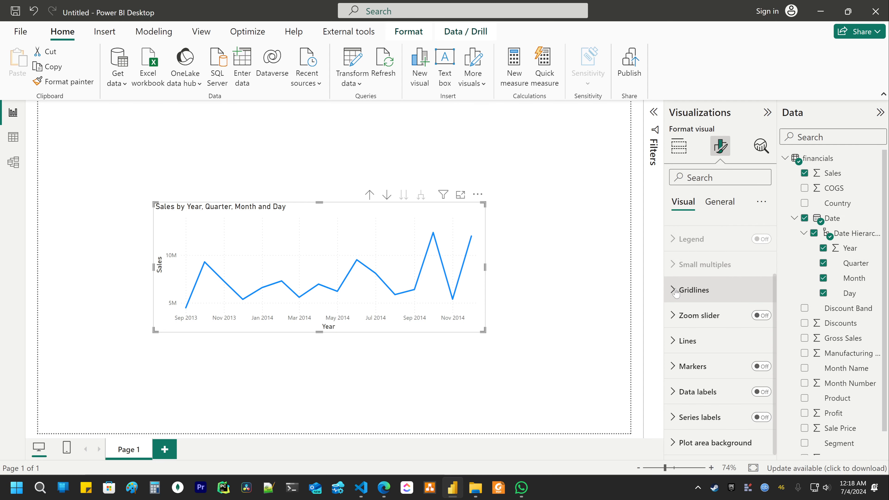
- Open the chart's line settings and check which series they apply to, keeping All
{"action": "left_click", "coordinate": [686, 341]}
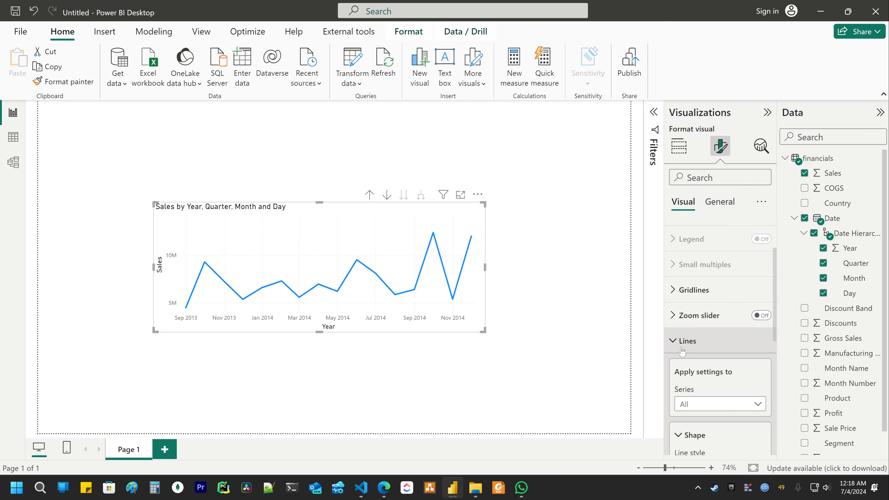
{"action": "scroll", "coordinate": [734, 305], "scroll_direction": "down", "scroll_amount": 3}
{"action": "scroll", "coordinate": [736, 302], "scroll_direction": "down", "scroll_amount": 3}
{"action": "scroll", "coordinate": [750, 287], "scroll_direction": "up", "scroll_amount": 3}
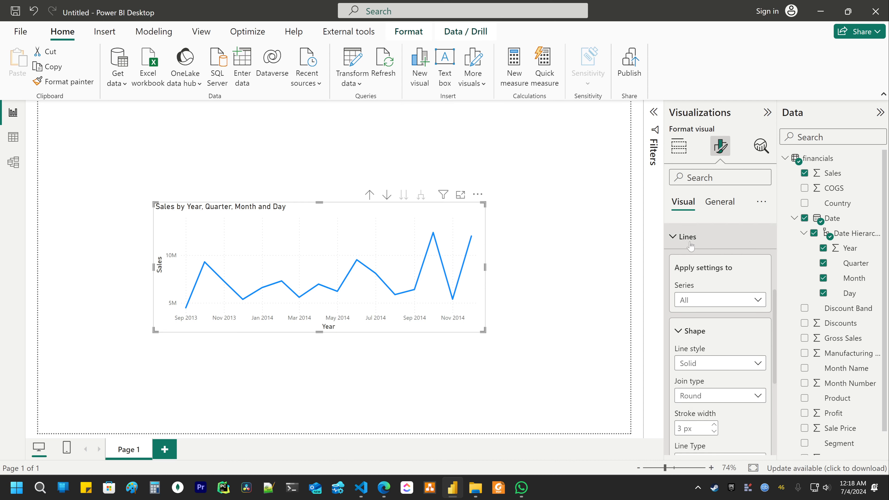
{"action": "left_click", "coordinate": [703, 300]}
{"action": "left_click", "coordinate": [716, 315]}
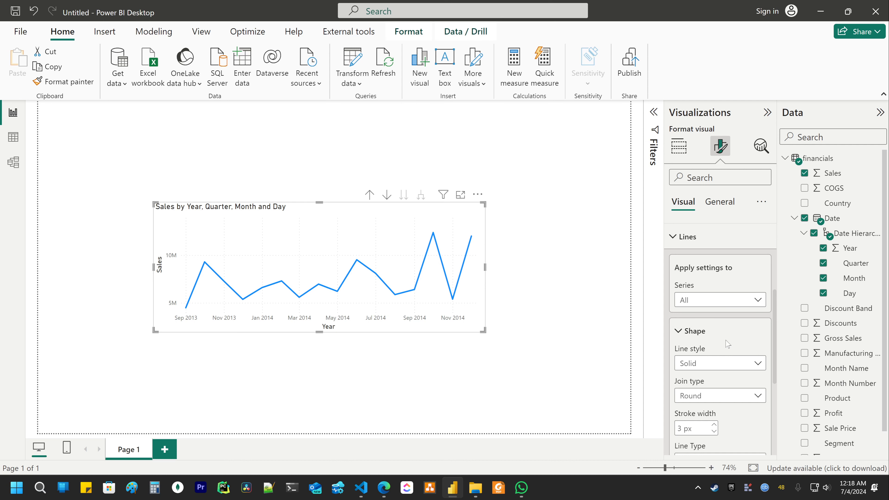
- Try the Dashed, Solid and Dotted line styles on the chart's line and keep it Dashed
{"action": "scroll", "coordinate": [731, 341], "scroll_direction": "down", "scroll_amount": 3}
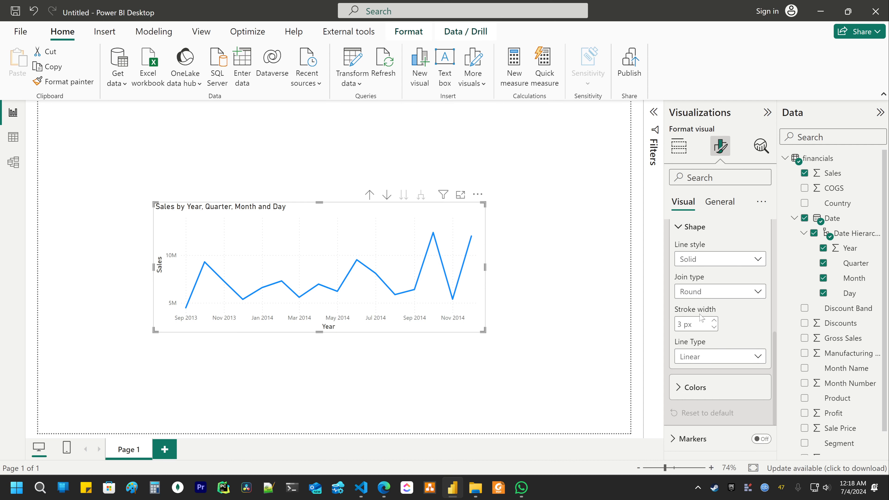
{"action": "left_click", "coordinate": [712, 294]}
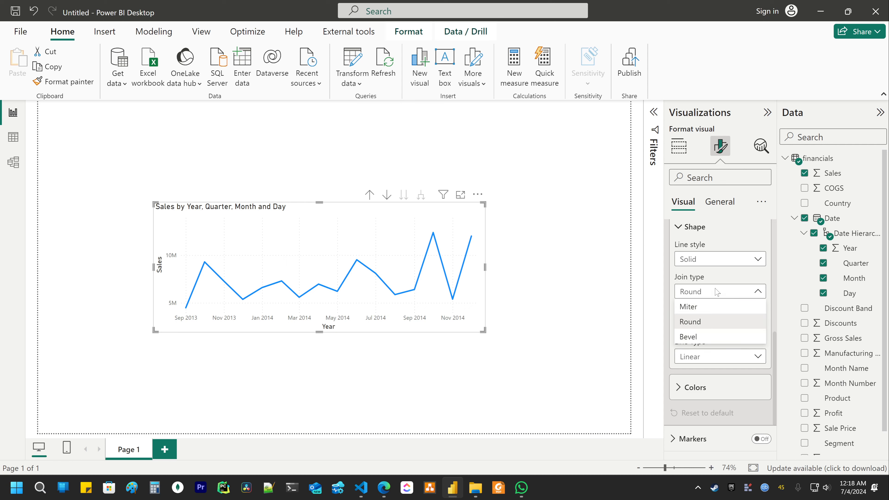
{"action": "left_click", "coordinate": [715, 267]}
{"action": "left_click", "coordinate": [715, 262]}
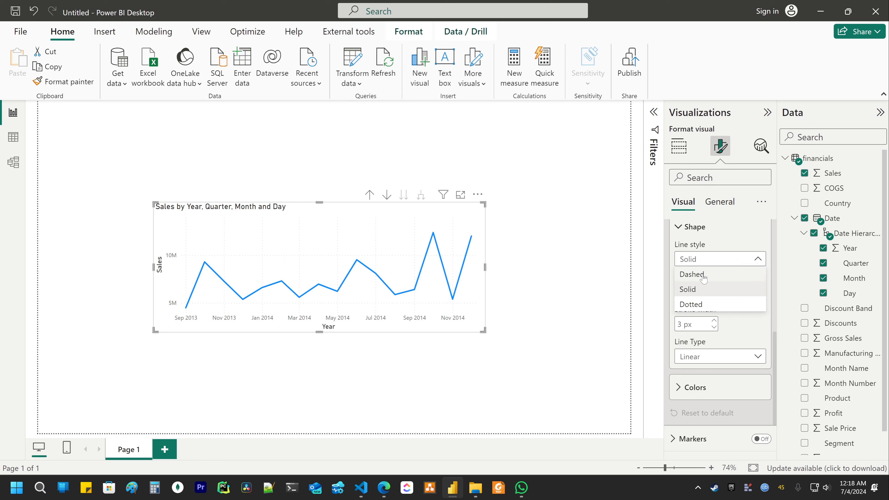
{"action": "left_click", "coordinate": [691, 274]}
{"action": "left_click", "coordinate": [713, 262]}
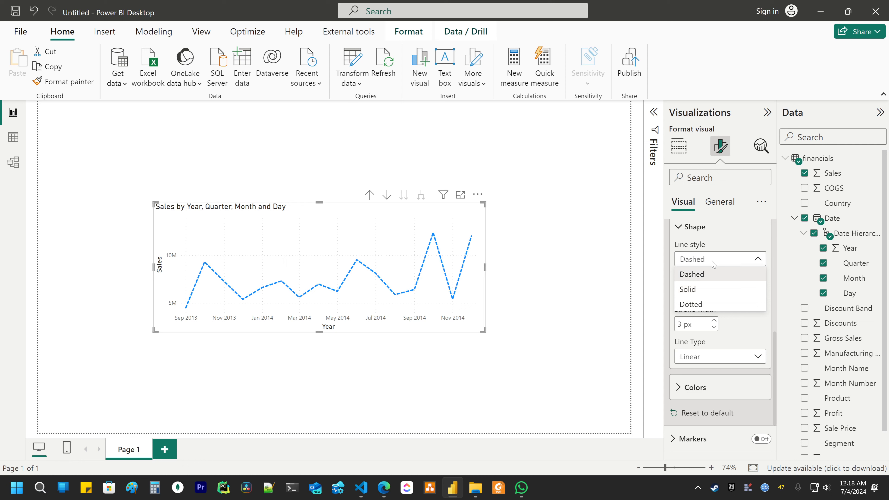
{"action": "left_click", "coordinate": [705, 290]}
{"action": "left_click", "coordinate": [708, 262]}
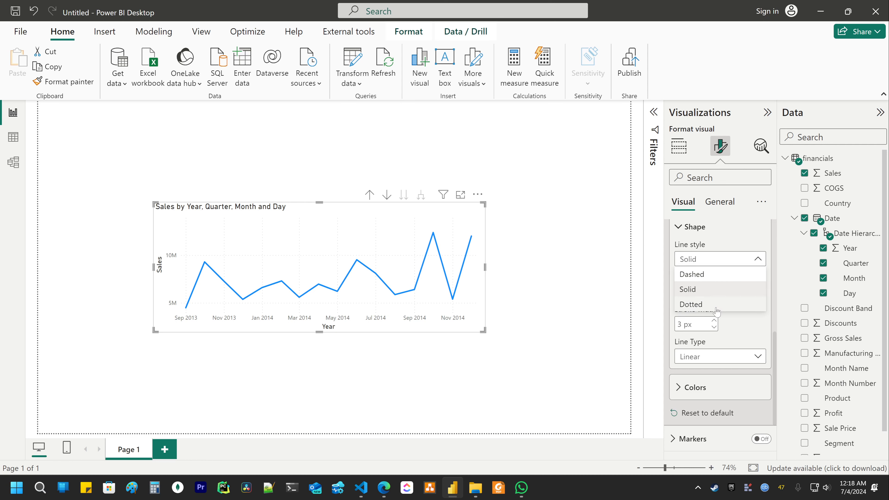
{"action": "left_click", "coordinate": [711, 289]}
{"action": "left_click", "coordinate": [710, 262]}
{"action": "left_click", "coordinate": [710, 304]}
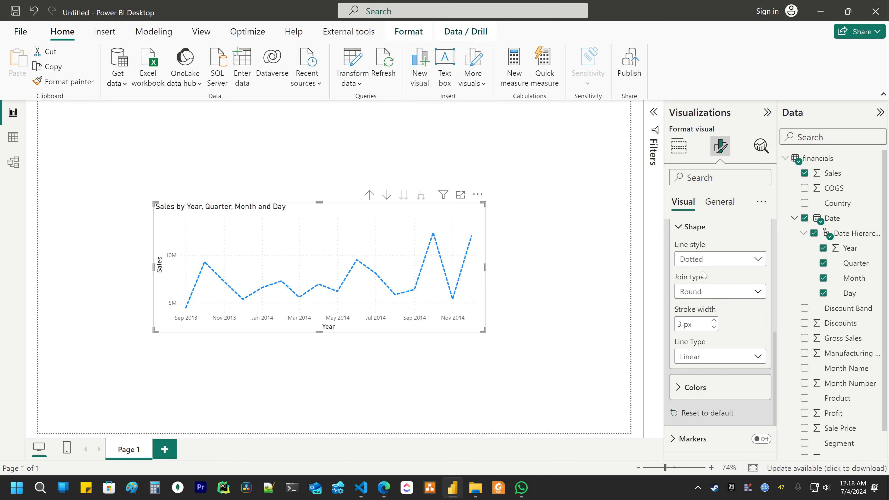
- Try the Smooth and Step line types, return the line type to Linear and close the line settings
{"action": "left_click", "coordinate": [720, 359]}
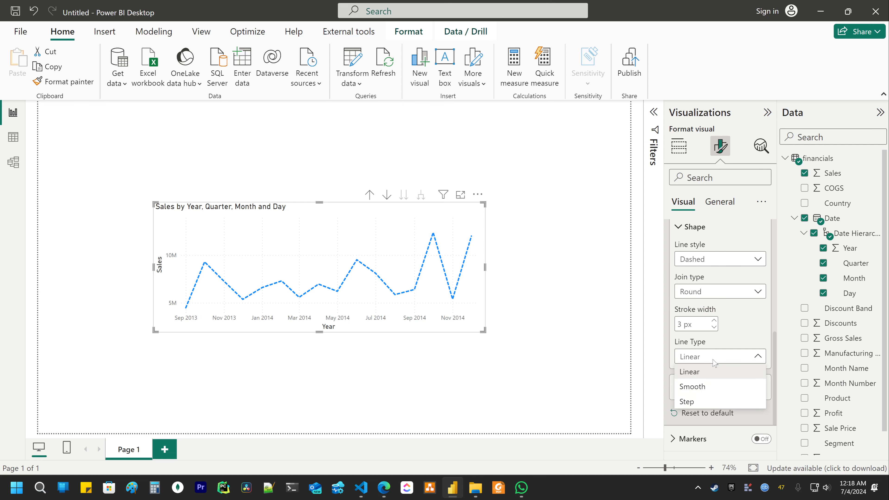
{"action": "left_click", "coordinate": [711, 387]}
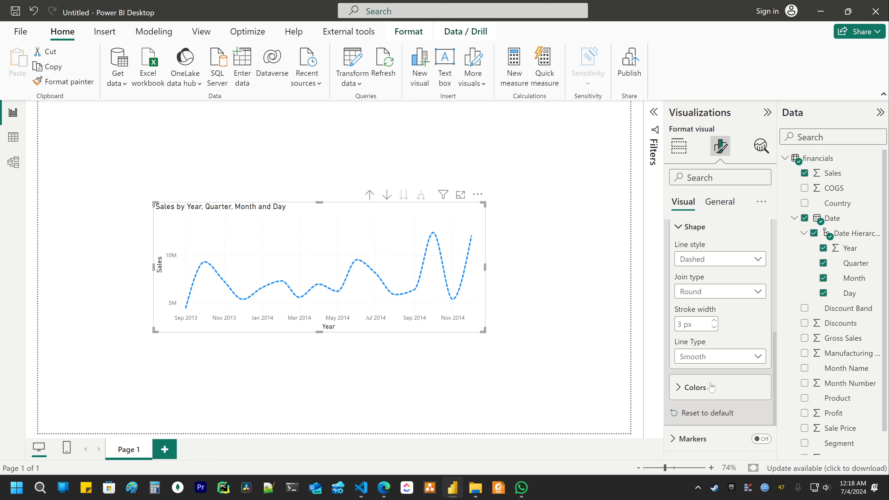
{"action": "left_click", "coordinate": [702, 359]}
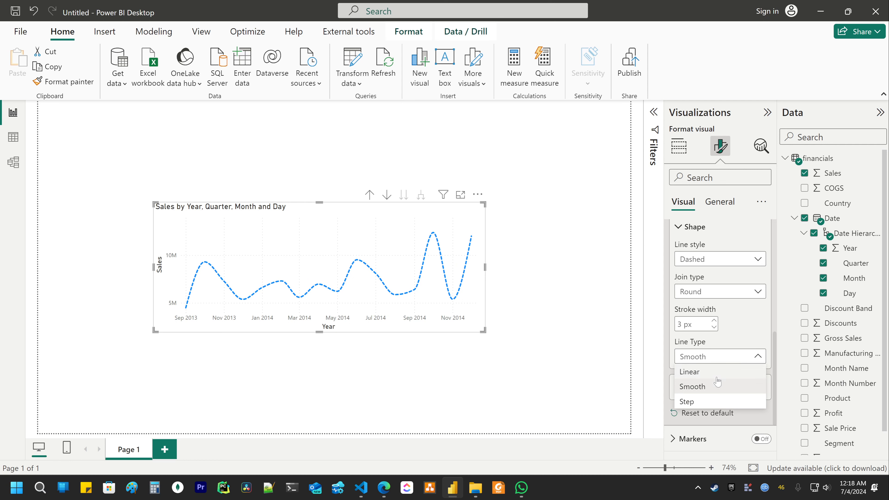
{"action": "left_click", "coordinate": [714, 401]}
{"action": "left_click", "coordinate": [704, 357]}
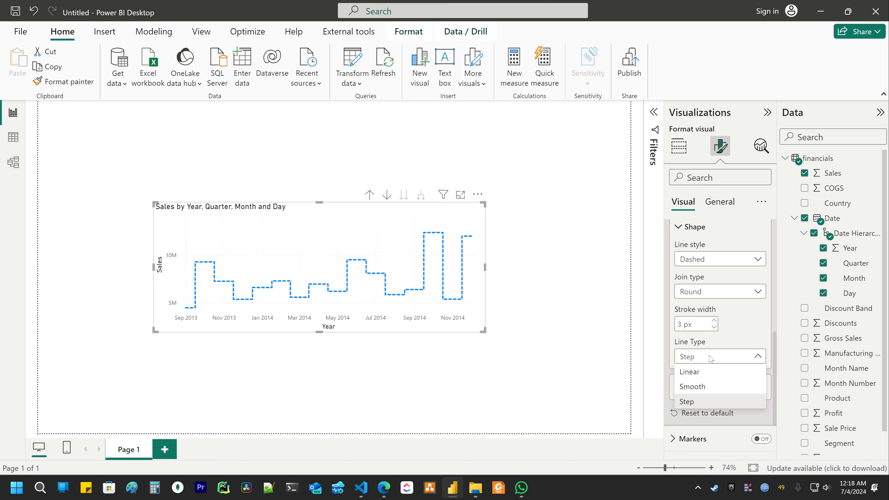
{"action": "left_click", "coordinate": [702, 374]}
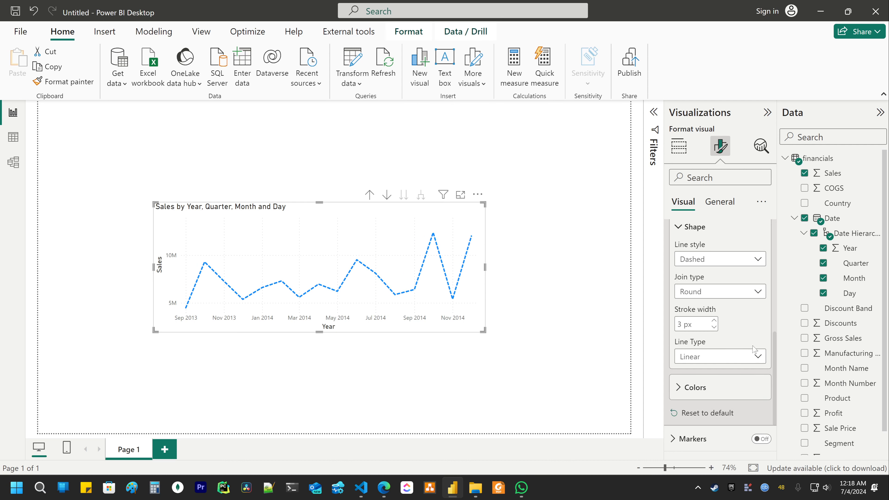
{"action": "scroll", "coordinate": [735, 347], "scroll_direction": "up", "scroll_amount": 5}
{"action": "left_click", "coordinate": [713, 341]}
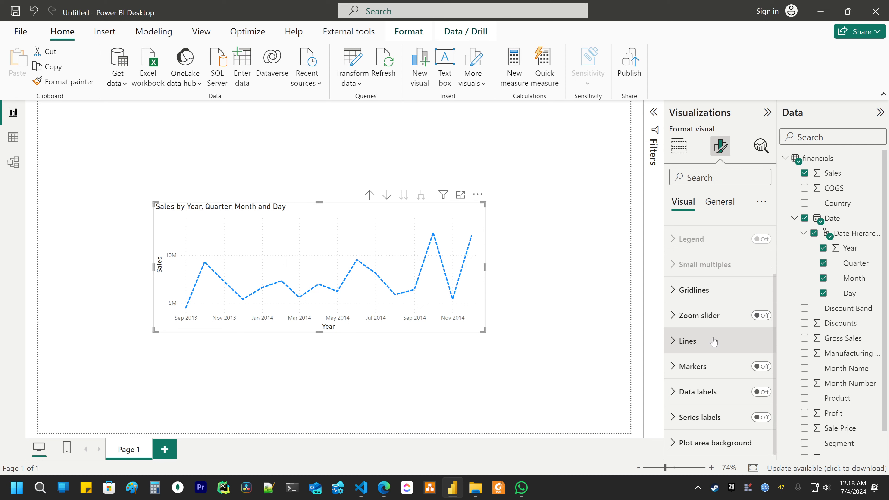
- Reopen the line settings, try dark blue for the Sales line and set its color to dark purple
{"action": "left_click", "coordinate": [708, 342]}
{"action": "scroll", "coordinate": [714, 332], "scroll_direction": "down", "scroll_amount": 5}
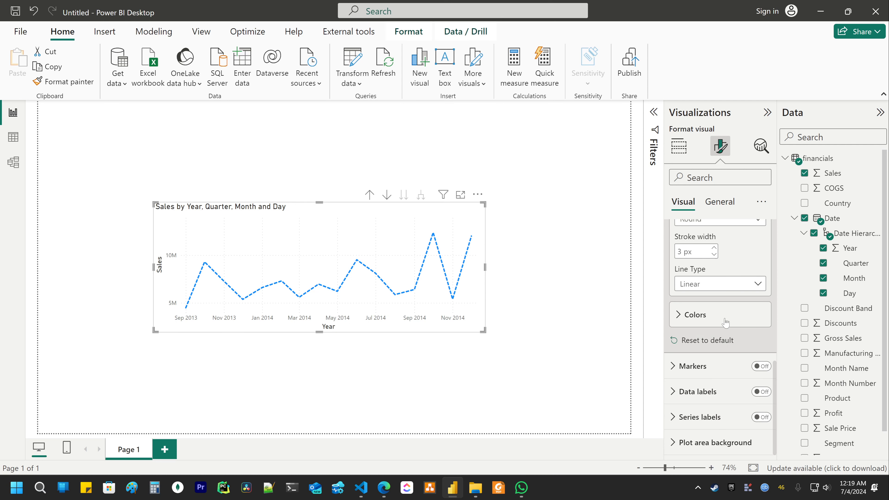
{"action": "left_click", "coordinate": [678, 315]}
{"action": "left_click", "coordinate": [695, 346]}
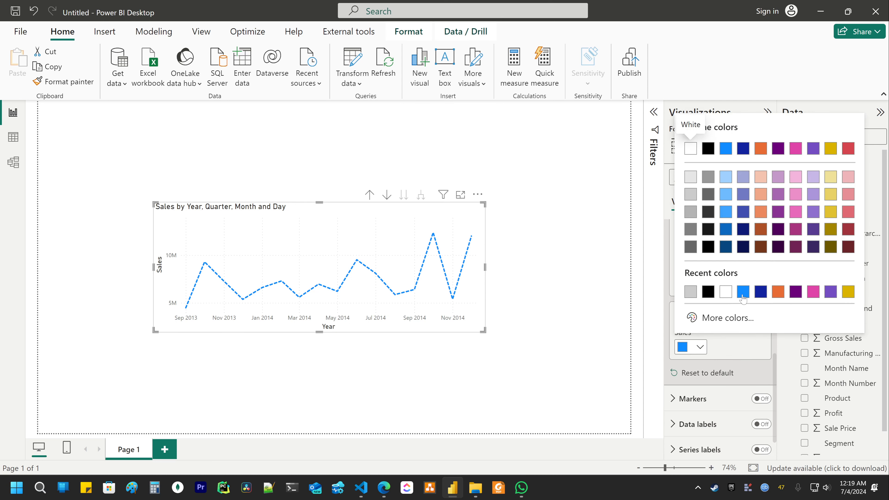
{"action": "left_click", "coordinate": [758, 297]}
{"action": "left_click", "coordinate": [700, 347]}
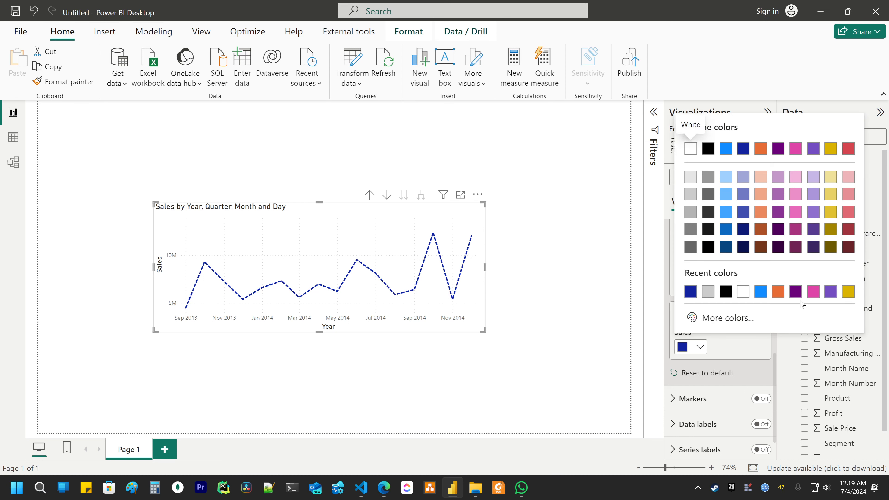
{"action": "left_click", "coordinate": [795, 292]}
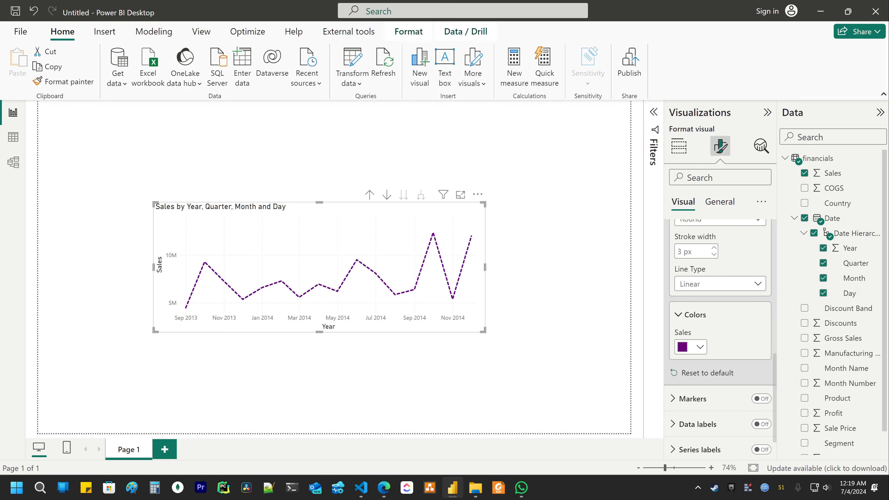
- Collapse the Shape and Colors groups and close the line settings
{"action": "scroll", "coordinate": [696, 331], "scroll_direction": "up", "scroll_amount": 3}
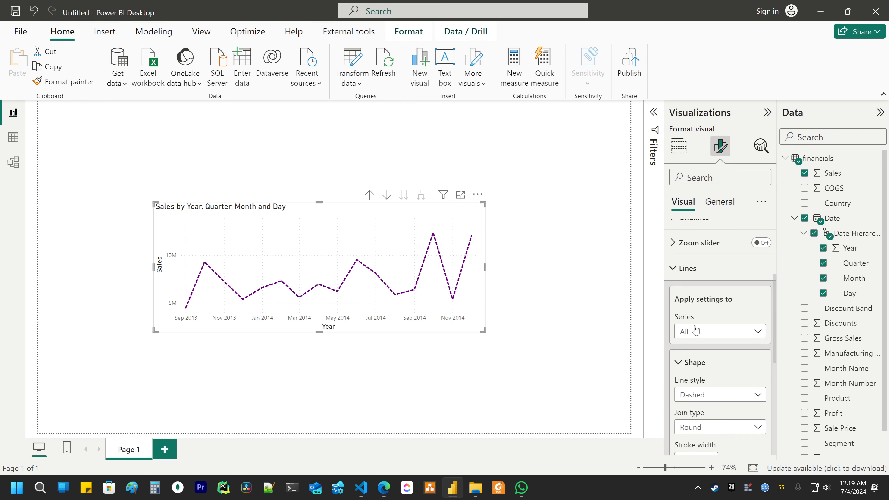
{"action": "left_click", "coordinate": [681, 362]}
{"action": "scroll", "coordinate": [720, 315], "scroll_direction": "down", "scroll_amount": 3}
{"action": "left_click", "coordinate": [696, 287]}
{"action": "scroll", "coordinate": [713, 294], "scroll_direction": "up", "scroll_amount": 3}
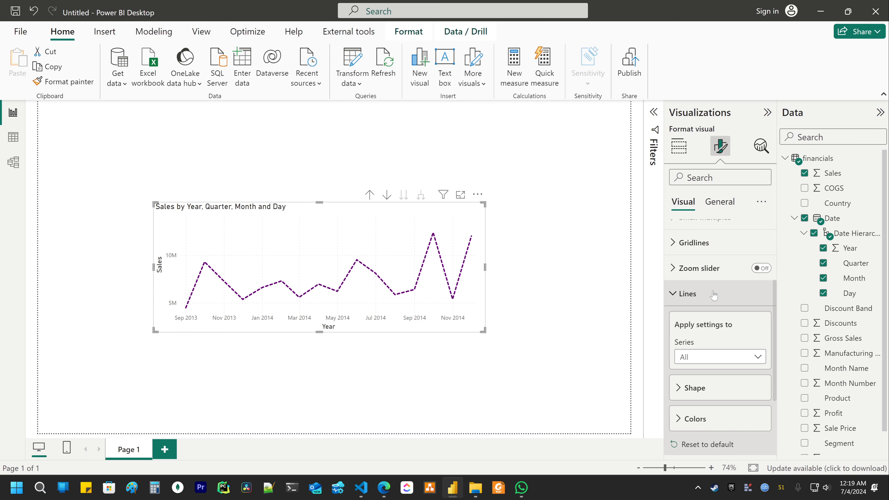
{"action": "left_click", "coordinate": [686, 297]}
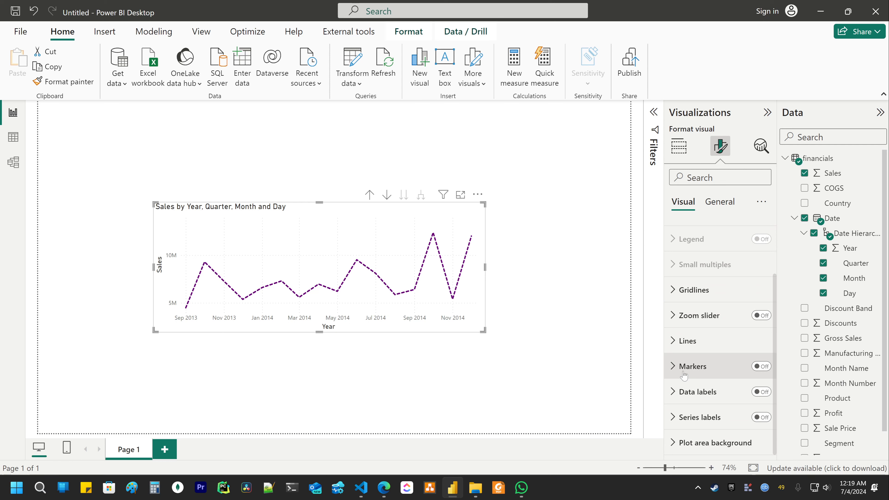
- Turn on markers and data labels for the line chart
{"action": "left_click", "coordinate": [761, 366]}
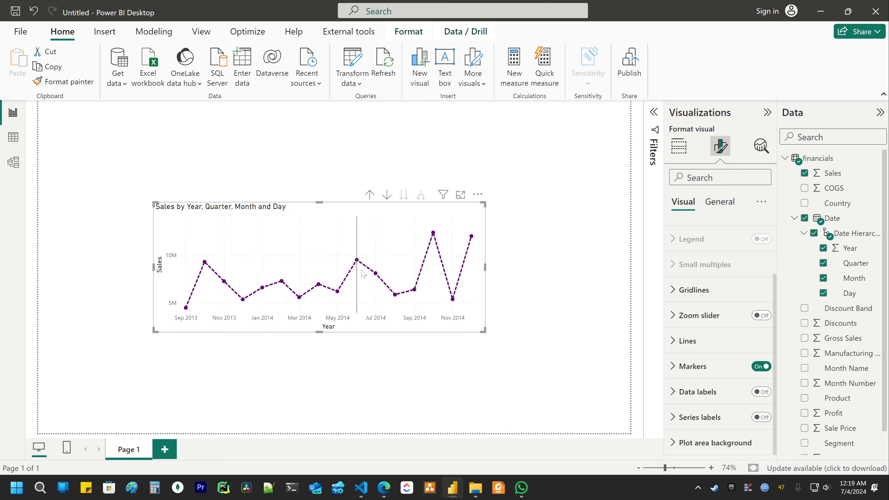
{"action": "mouse_move", "coordinate": [358, 264]}
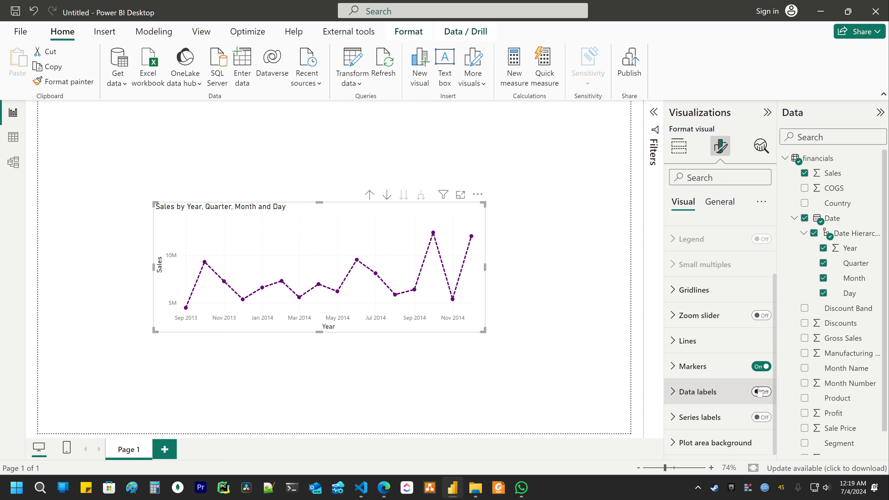
{"action": "left_click", "coordinate": [759, 396]}
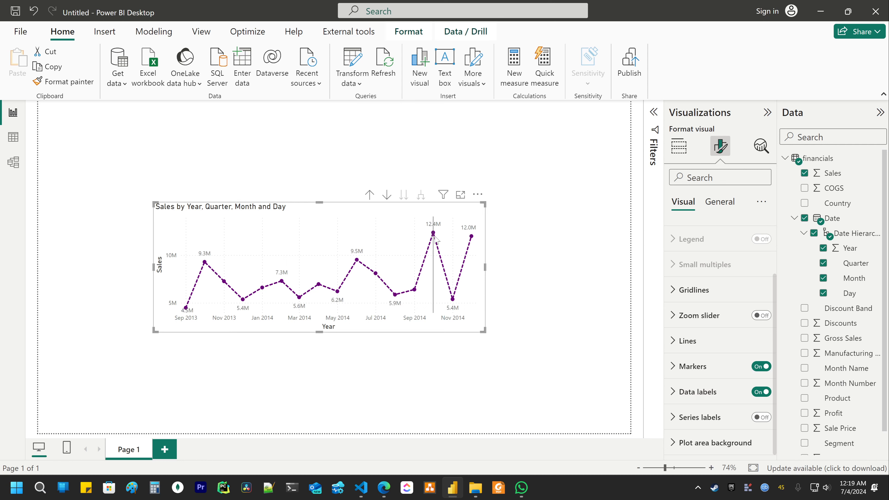
- Open the data label settings and raise the label density to 100%
{"action": "left_click", "coordinate": [735, 387]}
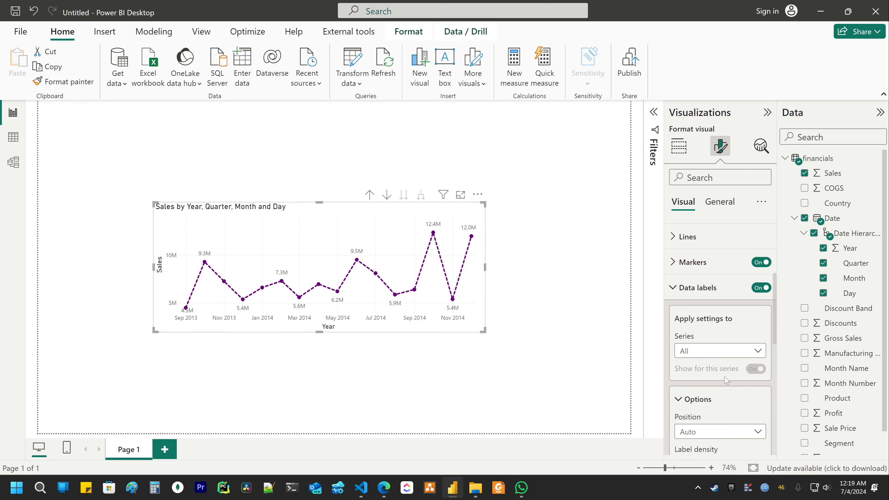
{"action": "scroll", "coordinate": [726, 380], "scroll_direction": "down", "scroll_amount": 5}
{"action": "scroll", "coordinate": [725, 379], "scroll_direction": "up", "scroll_amount": 3}
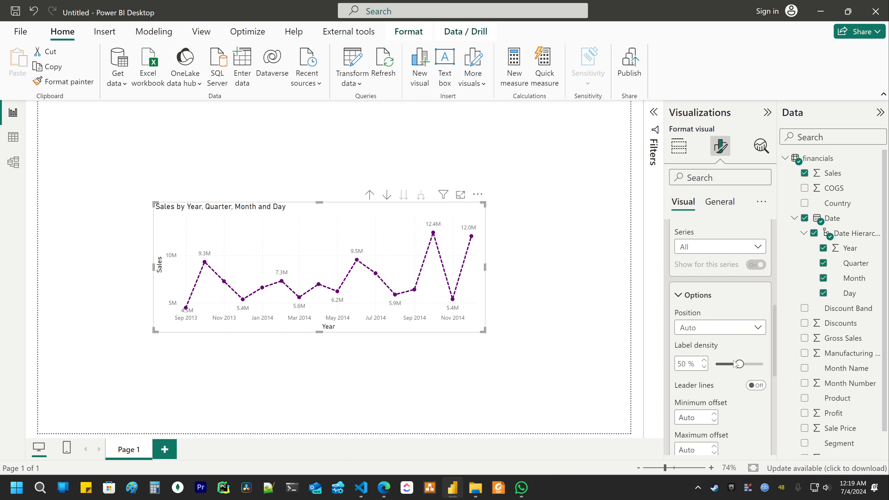
{"action": "left_click_drag", "start_coordinate": [738, 364], "coordinate": [777, 363]}
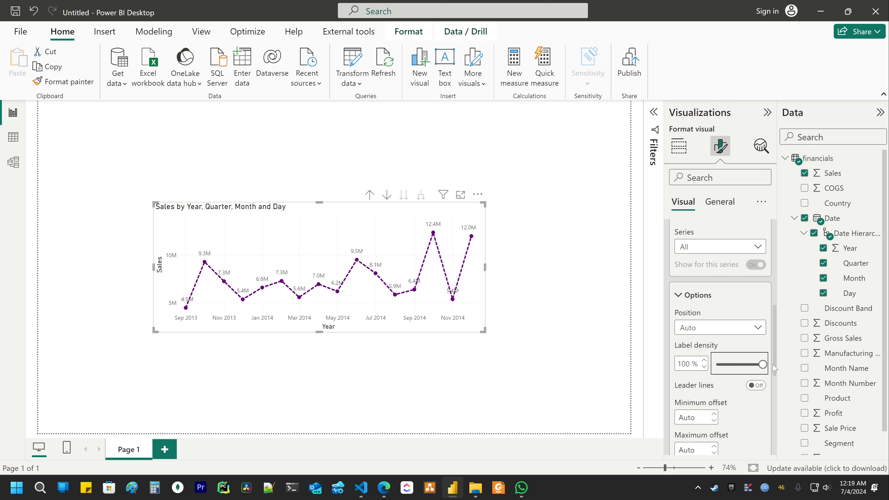
- Toggle the data labels' values off and back on, and close the data label settings
{"action": "scroll", "coordinate": [754, 365], "scroll_direction": "down", "scroll_amount": 5}
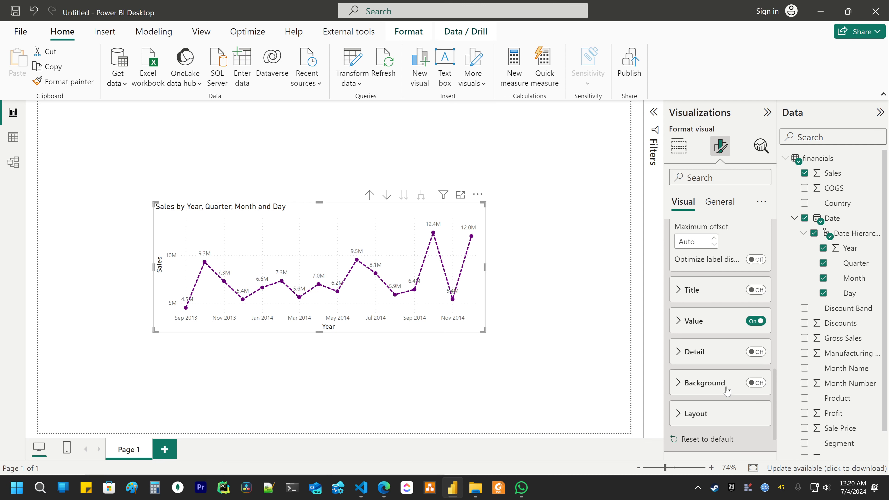
{"action": "left_click", "coordinate": [756, 321]}
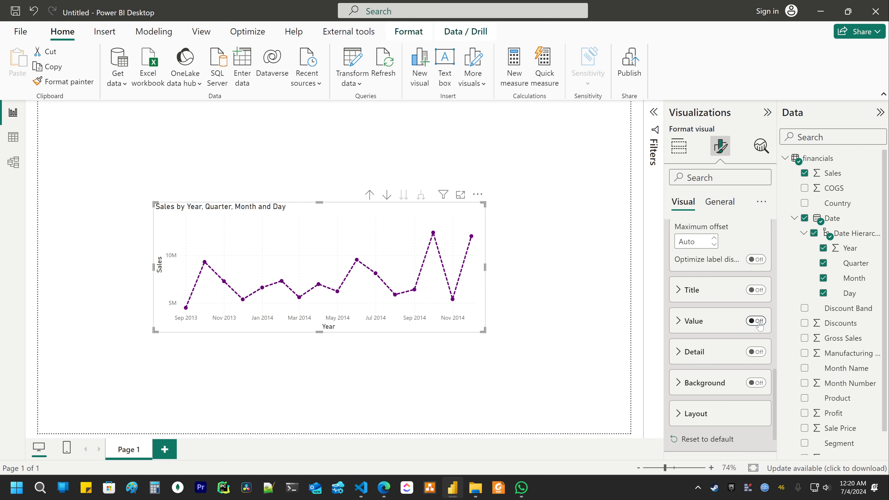
{"action": "left_click", "coordinate": [756, 321]}
{"action": "scroll", "coordinate": [745, 322], "scroll_direction": "up", "scroll_amount": 5}
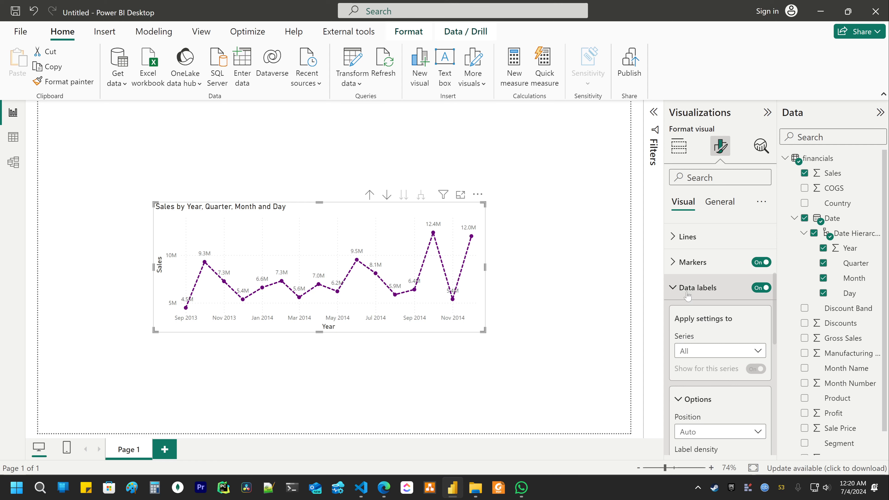
{"action": "left_click", "coordinate": [688, 296]}
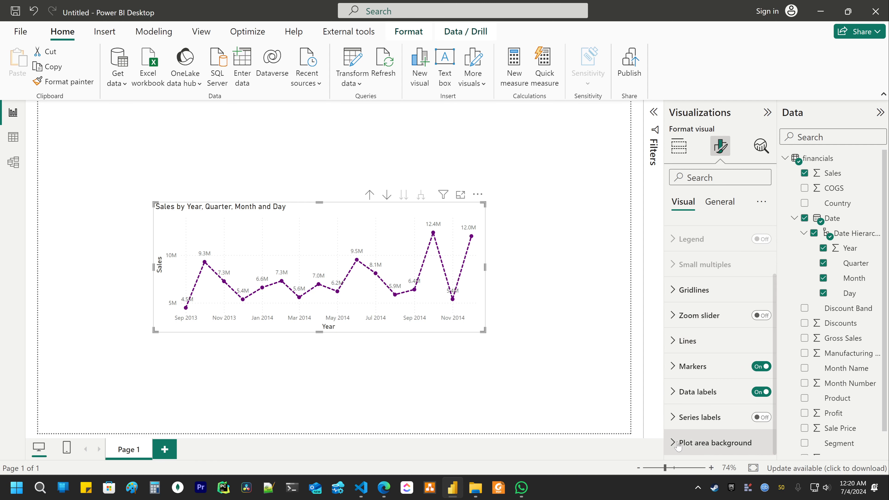
- Review the plot area background's image, fit and transparency options
{"action": "left_click", "coordinate": [696, 442]}
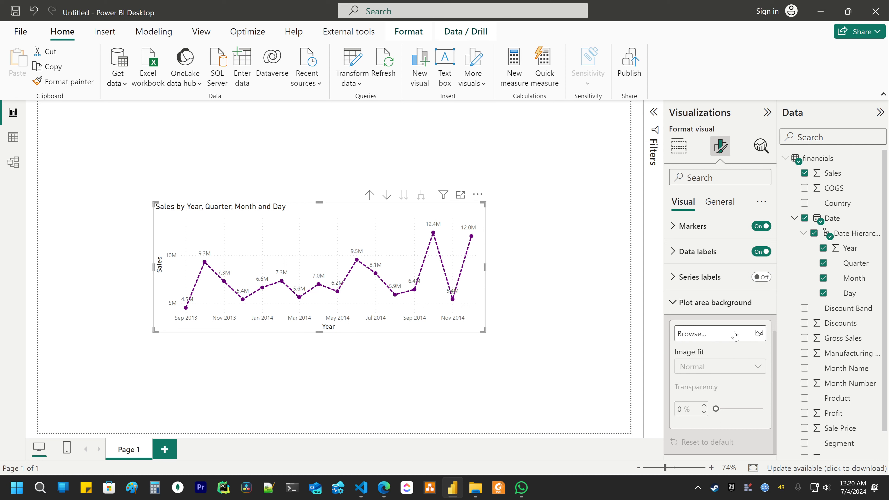
{"action": "left_click", "coordinate": [717, 303]}
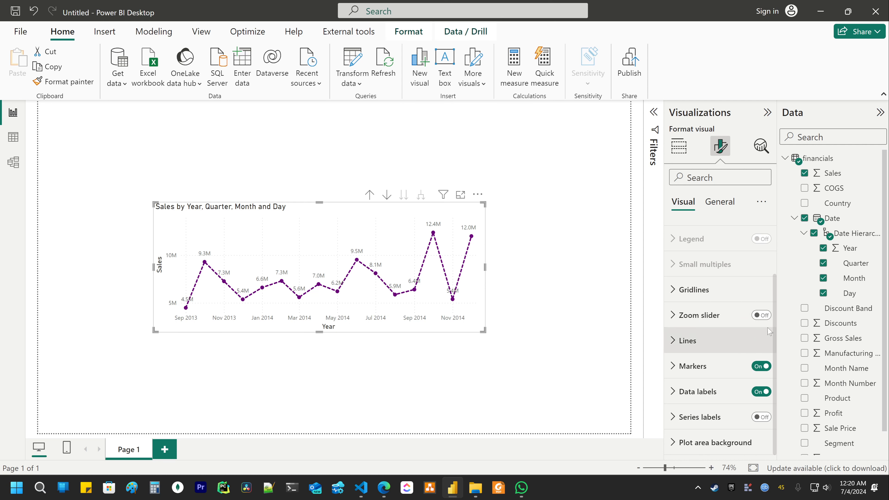
- Toggle the chart's title off and back on in the general formatting, and open the title options
{"action": "left_click", "coordinate": [720, 206]}
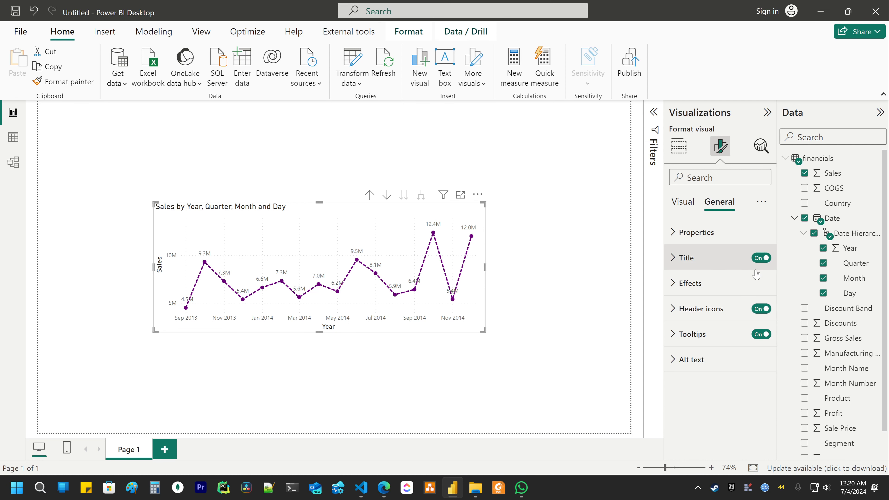
{"action": "left_click", "coordinate": [765, 258]}
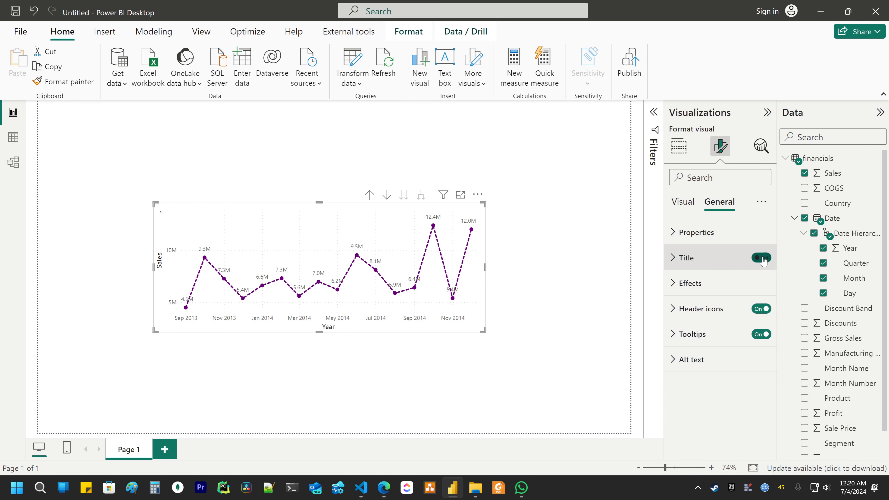
{"action": "left_click", "coordinate": [765, 258]}
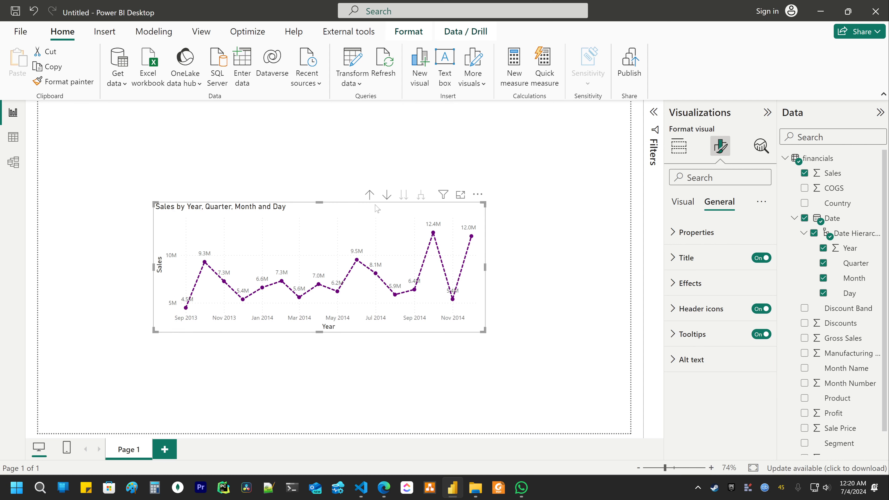
{"action": "left_click", "coordinate": [703, 258]}
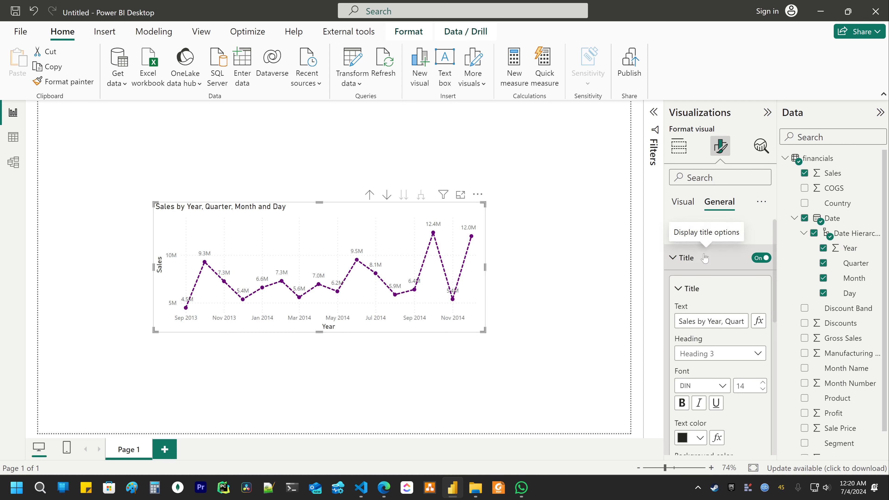
- Close the title options, open the chart's effects settings, and toggle the background off and back on
{"action": "left_click", "coordinate": [710, 258]}
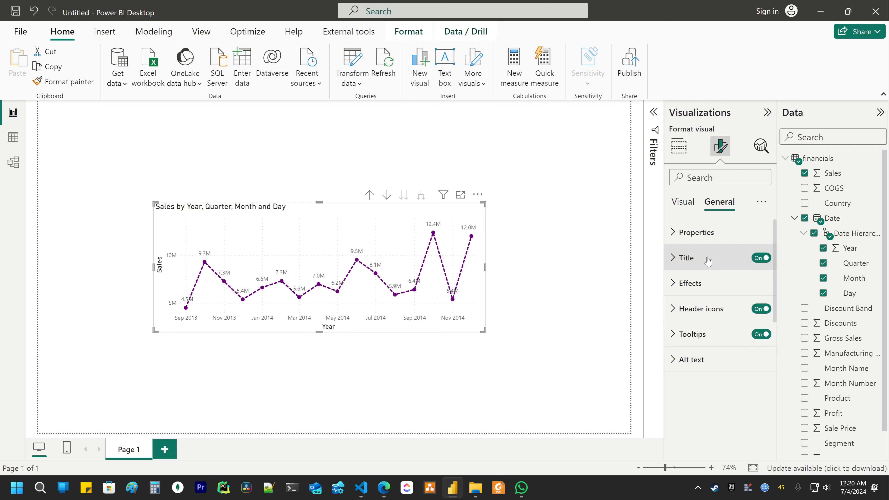
{"action": "left_click", "coordinate": [710, 277]}
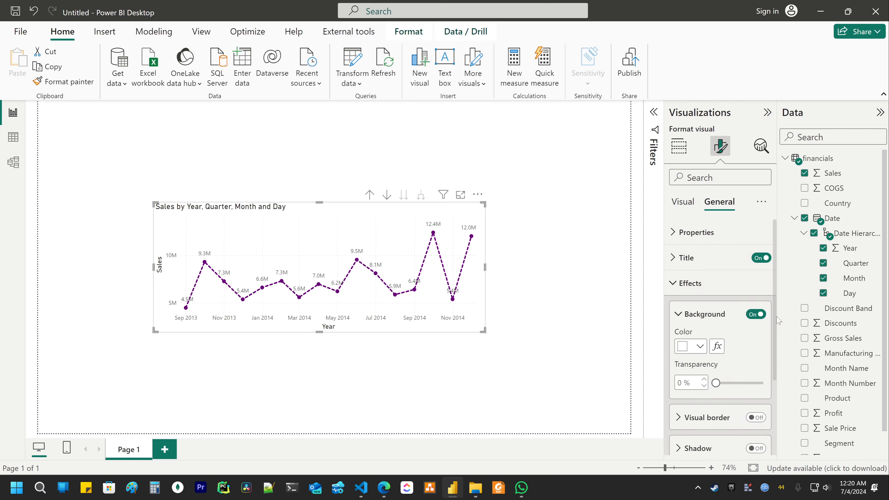
{"action": "left_click", "coordinate": [755, 315]}
{"action": "left_click", "coordinate": [756, 314]}
- Try a dark blue chart background, restore it to white, and close the background settings
{"action": "left_click", "coordinate": [700, 347]}
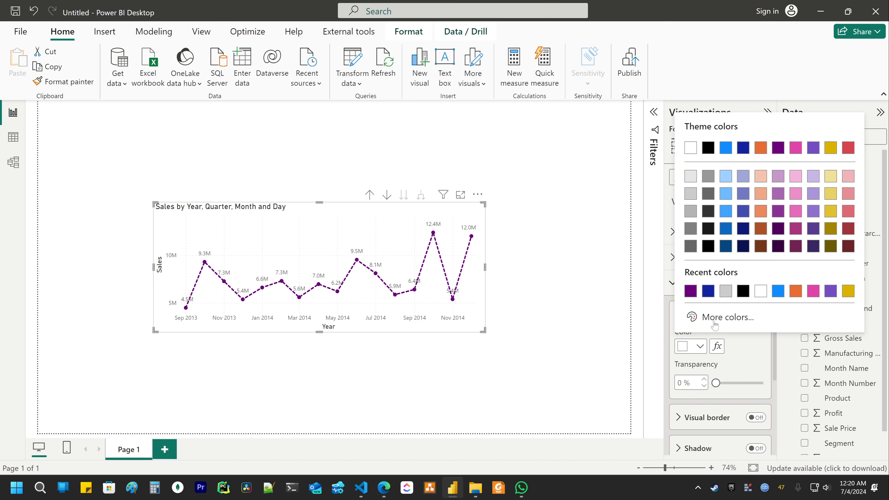
{"action": "left_click", "coordinate": [743, 148]}
{"action": "left_click", "coordinate": [699, 346]}
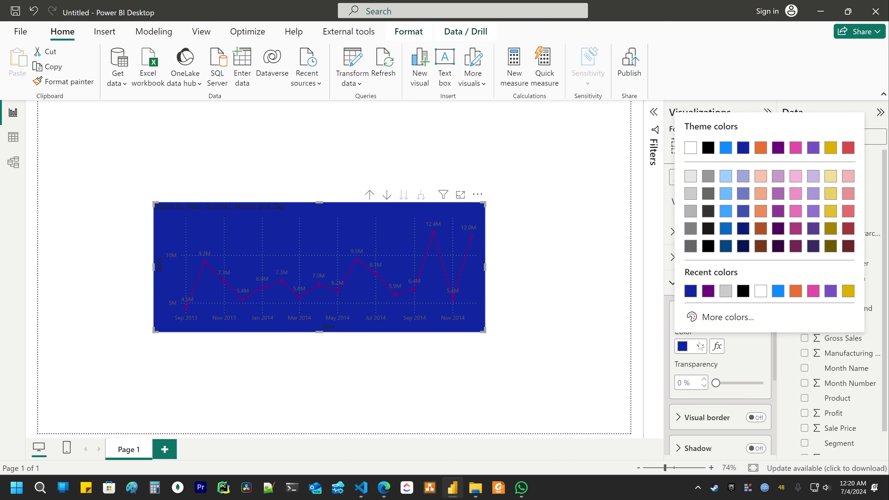
{"action": "left_click", "coordinate": [757, 292]}
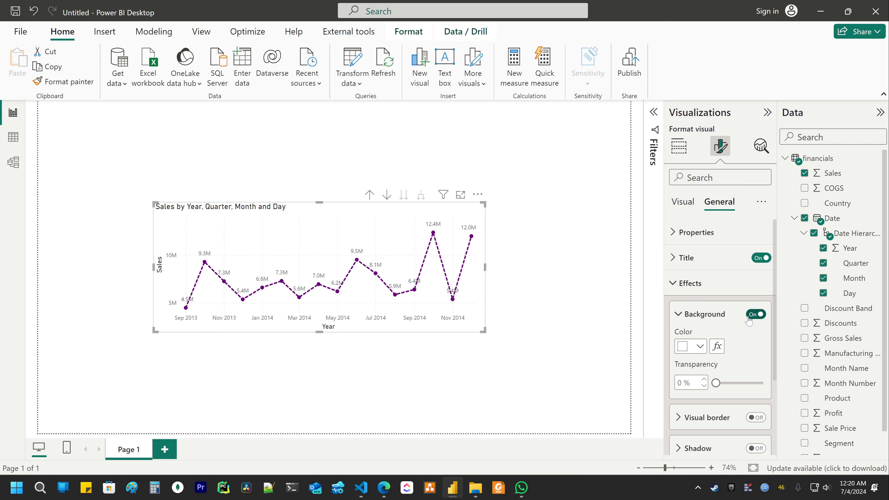
{"action": "left_click", "coordinate": [705, 315]}
- Try the chart's shadow effect and close the effects settings
{"action": "scroll", "coordinate": [742, 315], "scroll_direction": "down", "scroll_amount": 1}
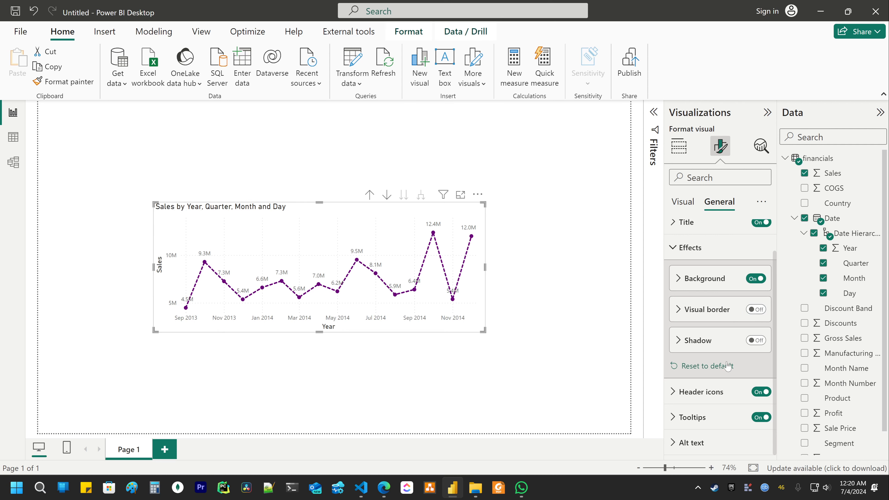
{"action": "left_click", "coordinate": [756, 340]}
{"action": "left_click", "coordinate": [703, 249]}
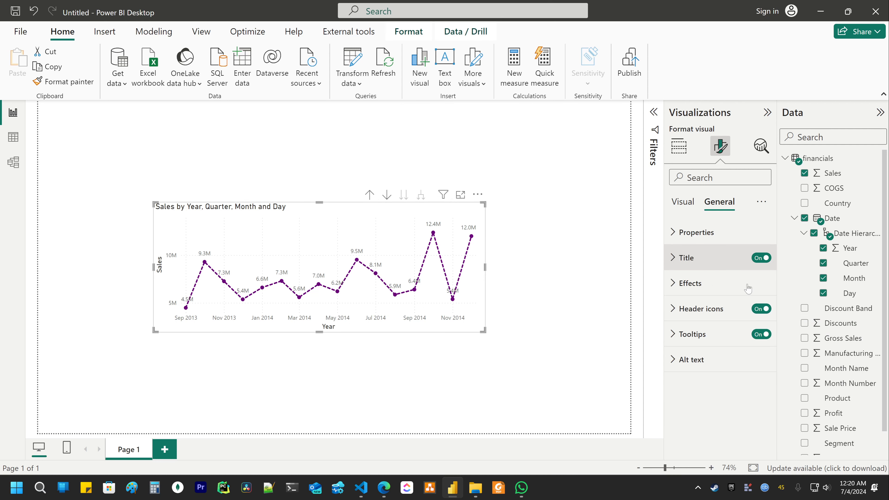
- Review the header icons' background, border, icon colour and transparency options
{"action": "left_click", "coordinate": [668, 310]}
{"action": "scroll", "coordinate": [717, 280], "scroll_direction": "down", "scroll_amount": 3}
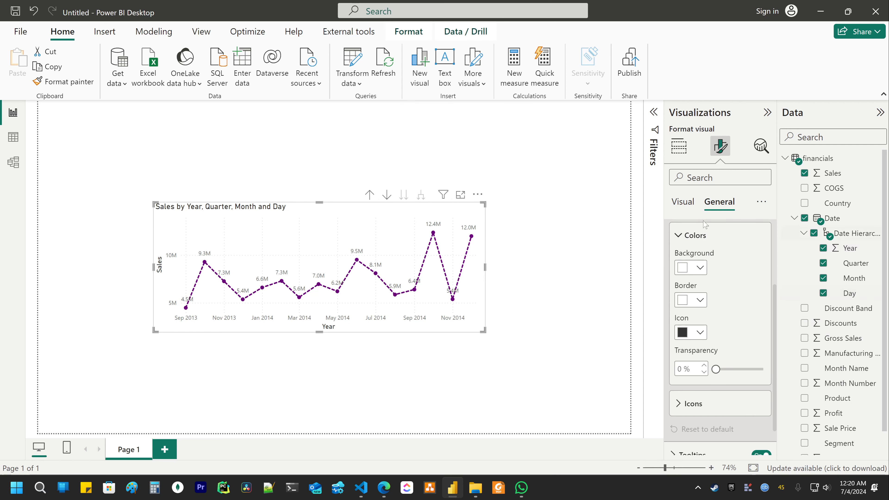
{"action": "scroll", "coordinate": [704, 224], "scroll_direction": "up", "scroll_amount": 3}
{"action": "left_click", "coordinate": [717, 308]}
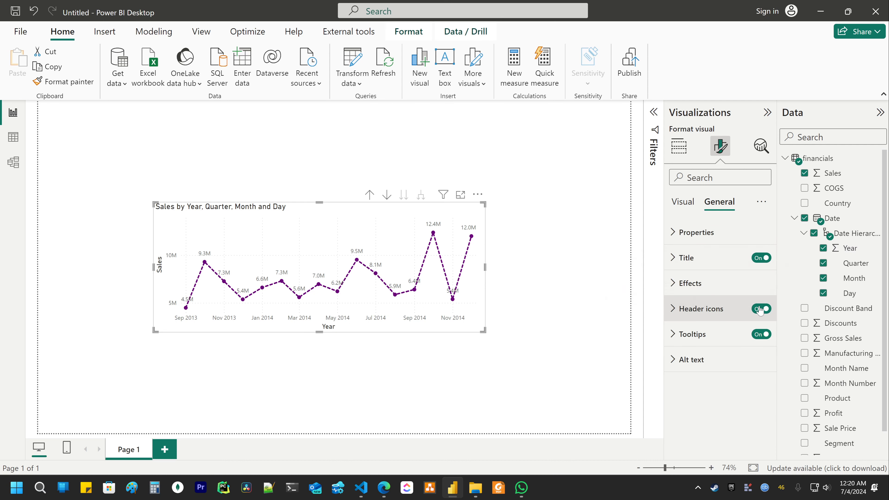
- Toggle the chart's tooltips off and back on, deselect the chart, and inspect the tooltips at several data points
{"action": "left_click", "coordinate": [769, 336]}
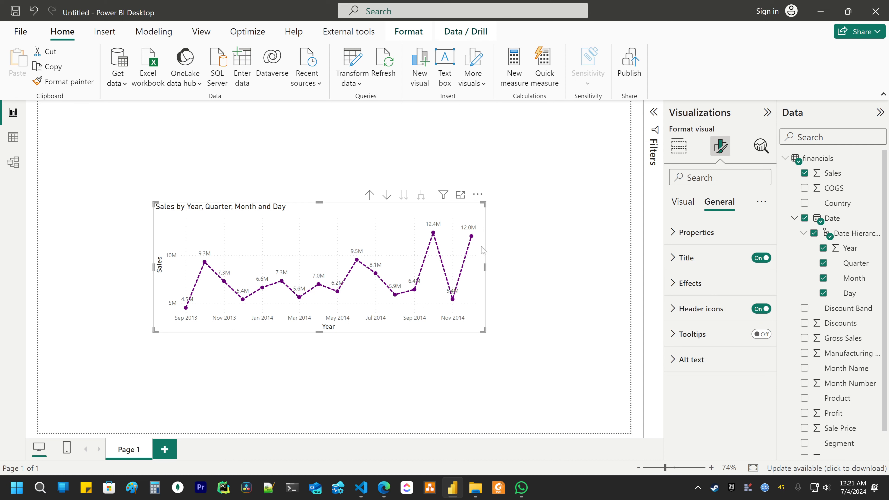
{"action": "left_click", "coordinate": [761, 334]}
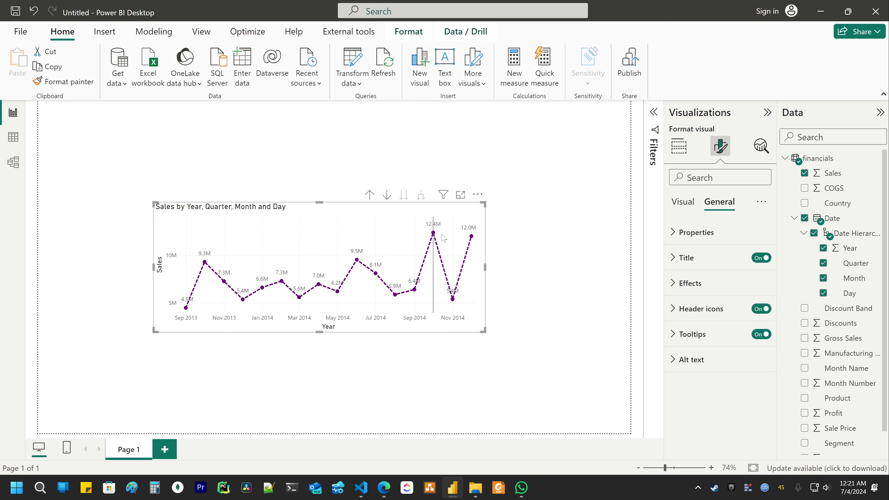
{"action": "key", "text": "Escape"}
{"action": "mouse_move", "coordinate": [434, 234]}
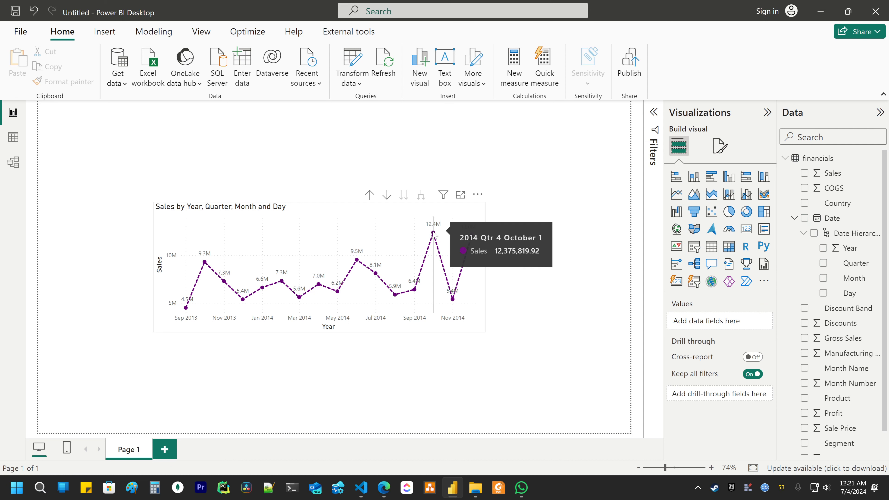
{"action": "mouse_move", "coordinate": [416, 291]}
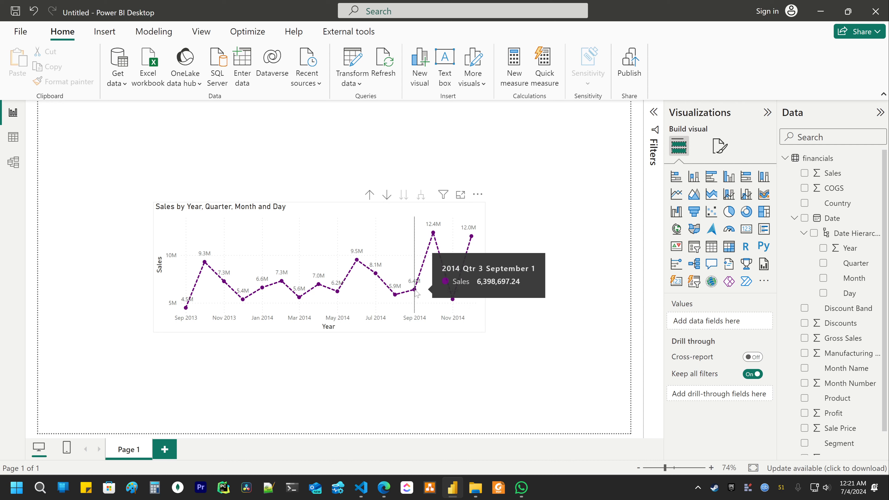
{"action": "mouse_move", "coordinate": [375, 279]}
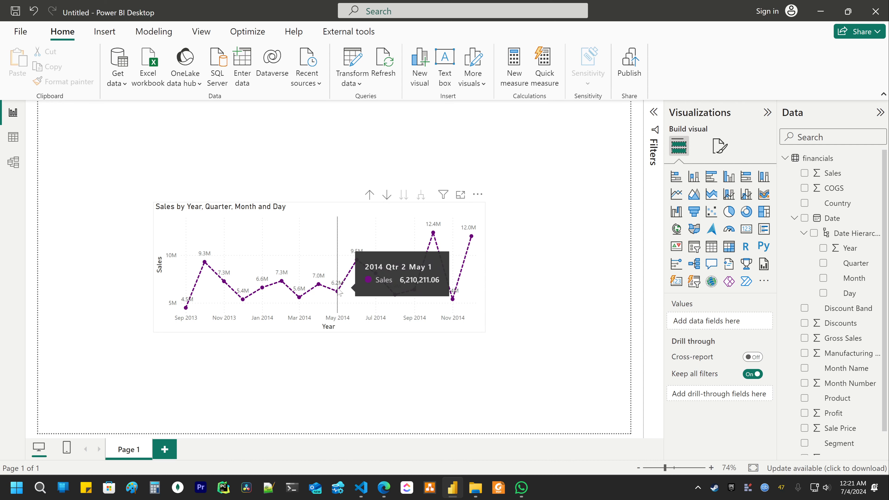
{"action": "mouse_move", "coordinate": [321, 286]}
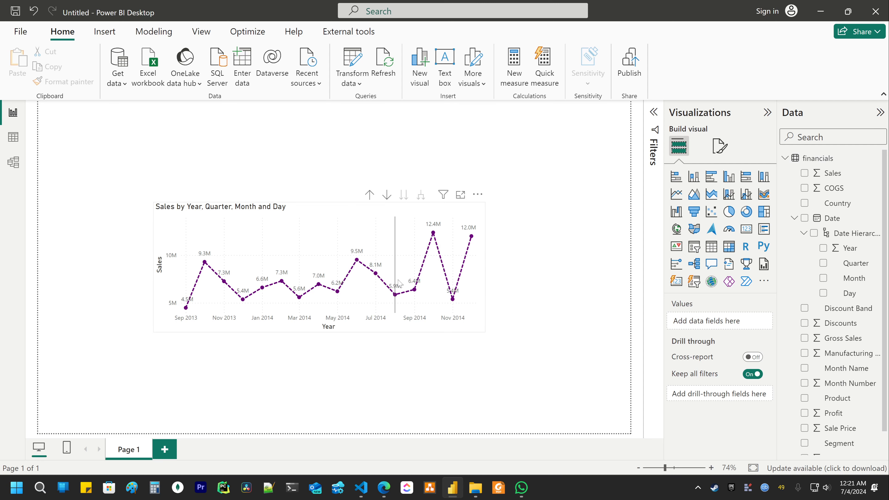
- Reselect the chart and review its tooltip type, page, text and background settings in the general formatting
{"action": "left_click", "coordinate": [399, 283]}
{"action": "left_click", "coordinate": [720, 146]}
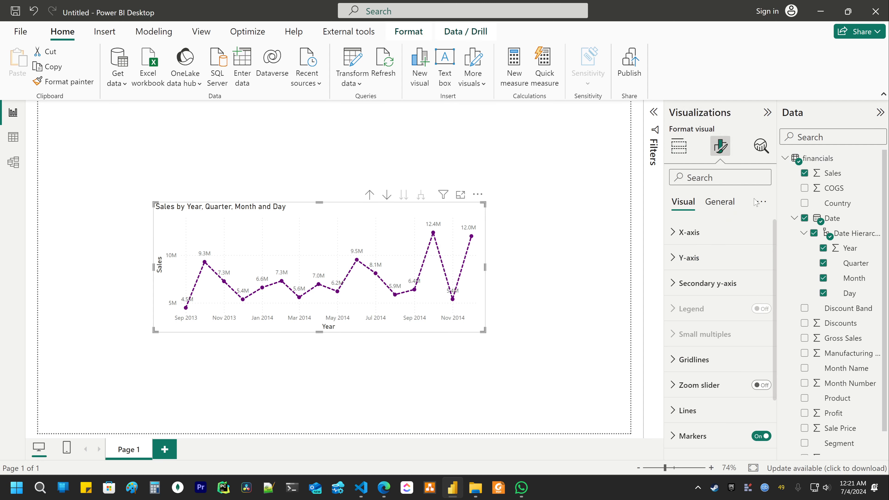
{"action": "left_click", "coordinate": [732, 205]}
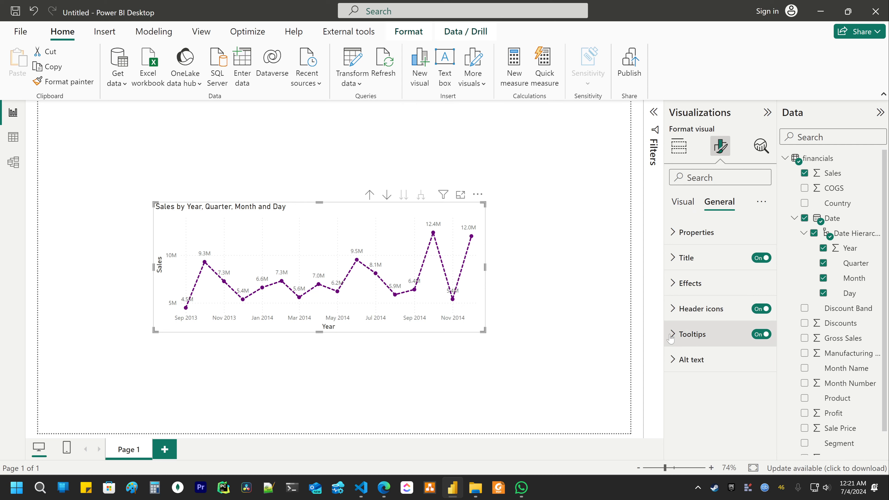
{"action": "left_click", "coordinate": [738, 335]}
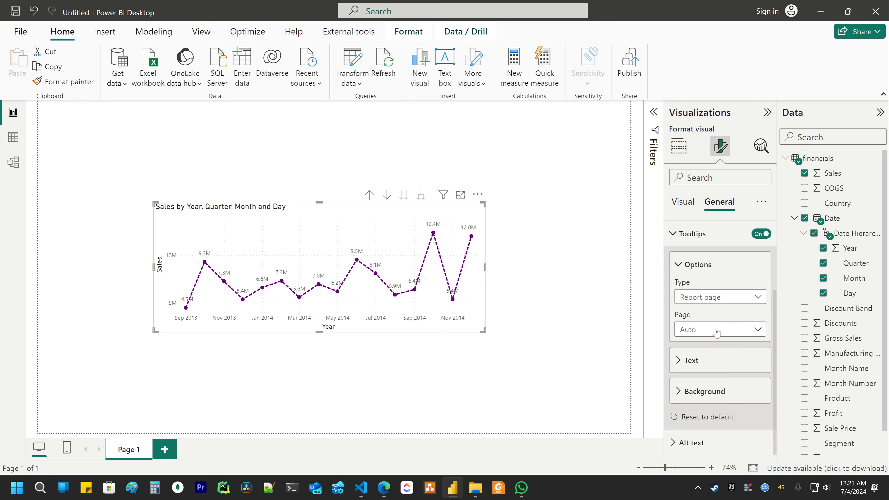
{"action": "left_click", "coordinate": [695, 361]}
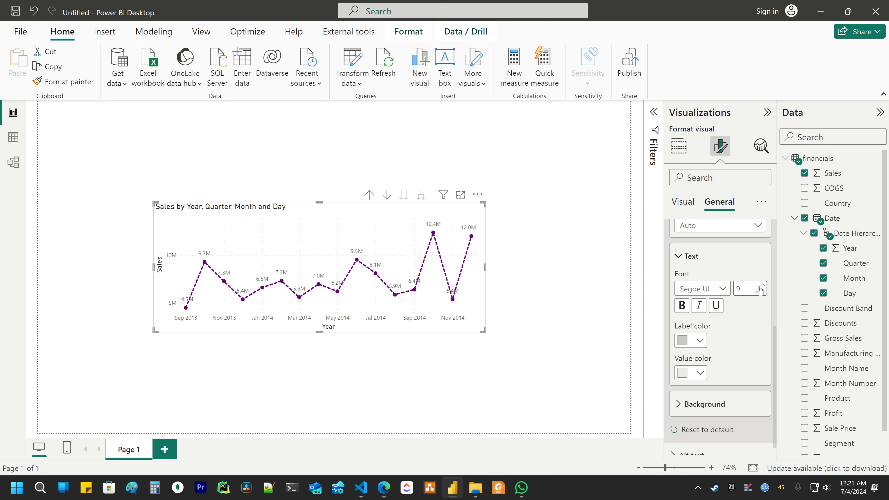
{"action": "left_click", "coordinate": [688, 404]}
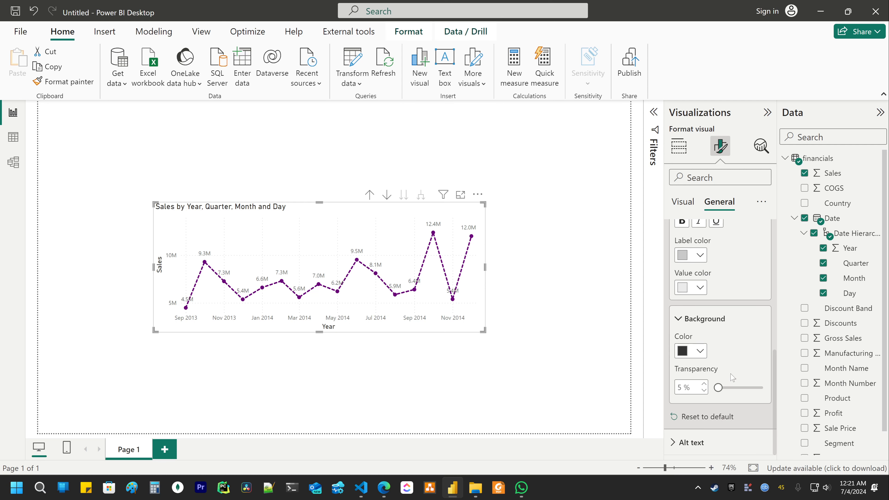
{"action": "scroll", "coordinate": [727, 372], "scroll_direction": "up", "scroll_amount": 10}
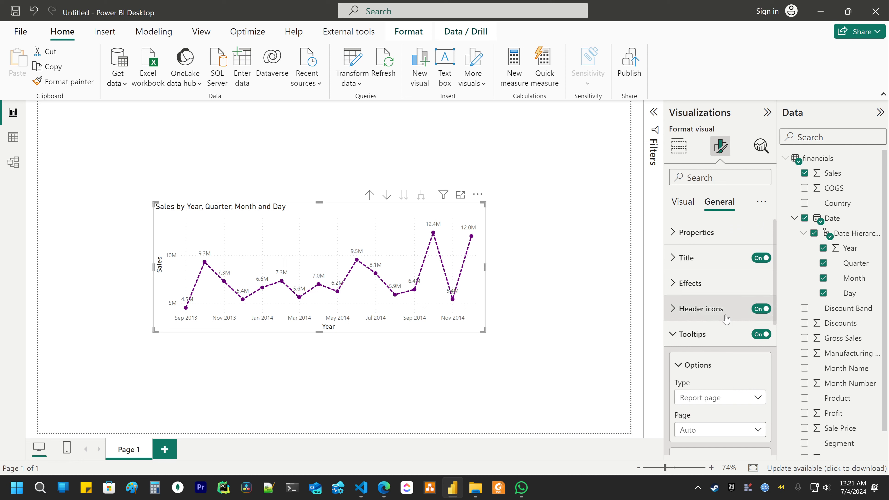
{"action": "left_click", "coordinate": [689, 336]}
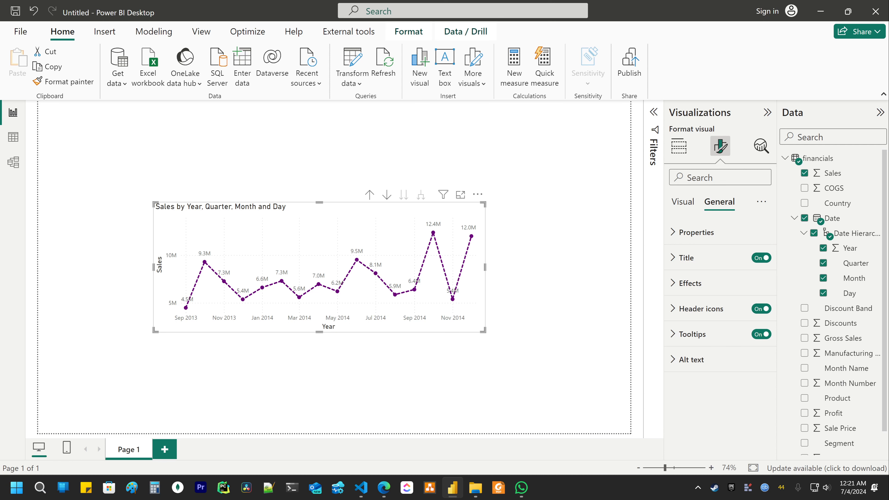
- Check the additional formatting options, then examine the analytics options available for the line chart
{"action": "left_click", "coordinate": [761, 202]}
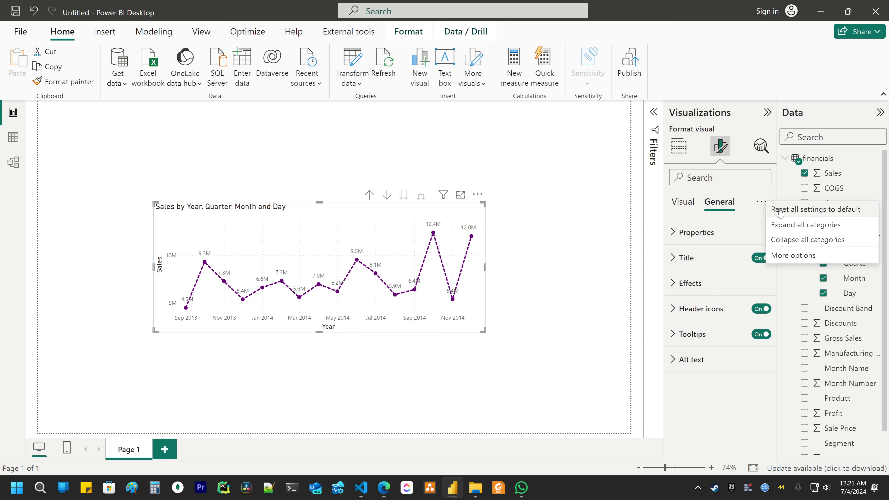
{"action": "left_click", "coordinate": [745, 183]}
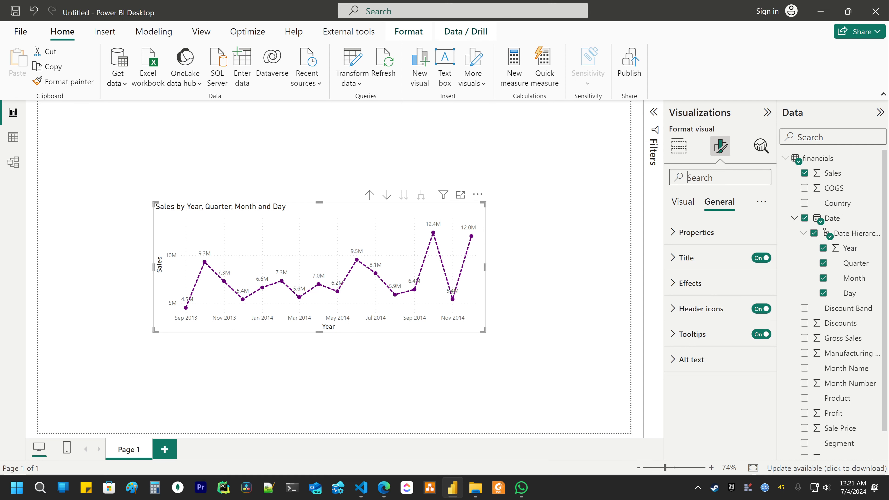
{"action": "left_click", "coordinate": [755, 154]}
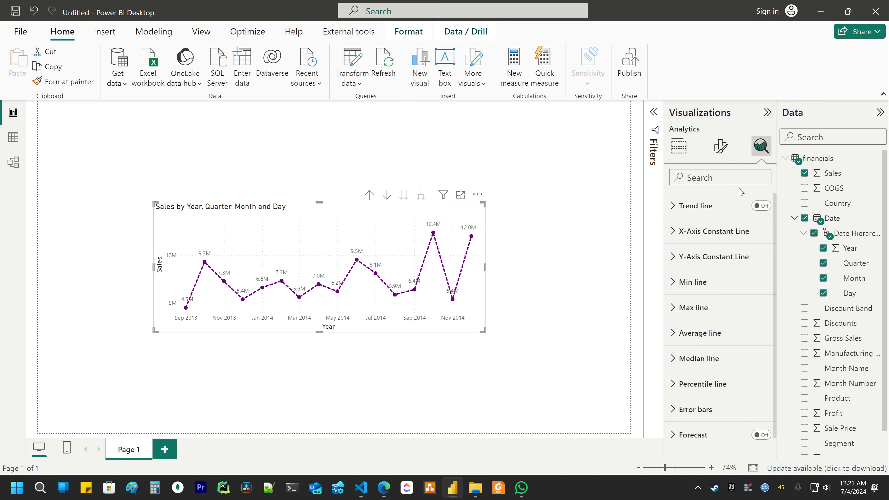
{"action": "scroll", "coordinate": [753, 308], "scroll_direction": "down", "scroll_amount": 1}
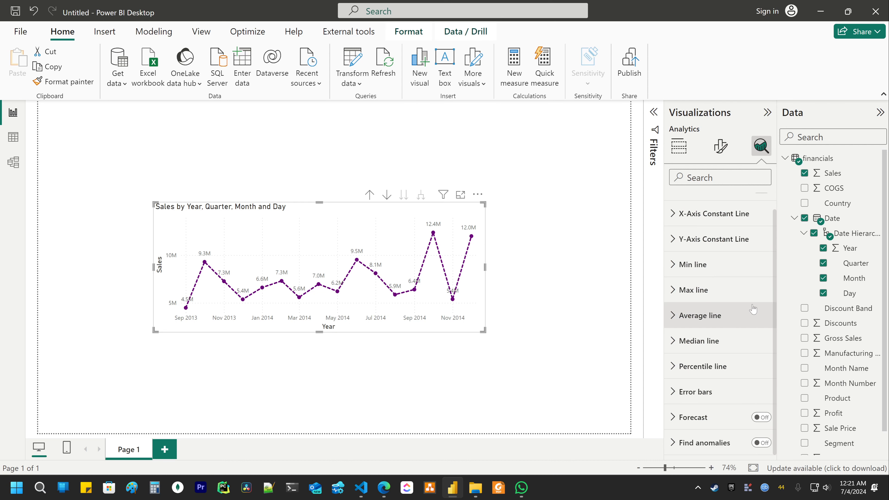
{"action": "scroll", "coordinate": [767, 308], "scroll_direction": "up", "scroll_amount": 1}
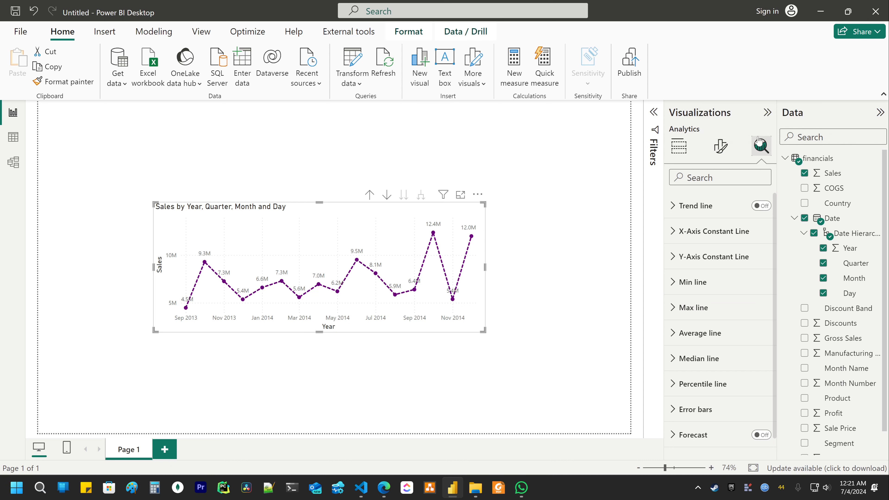
{"action": "scroll", "coordinate": [720, 305], "scroll_direction": "down", "scroll_amount": 1}
{"action": "scroll", "coordinate": [720, 305], "scroll_direction": "up", "scroll_amount": 1}
{"action": "left_click", "coordinate": [721, 146]}
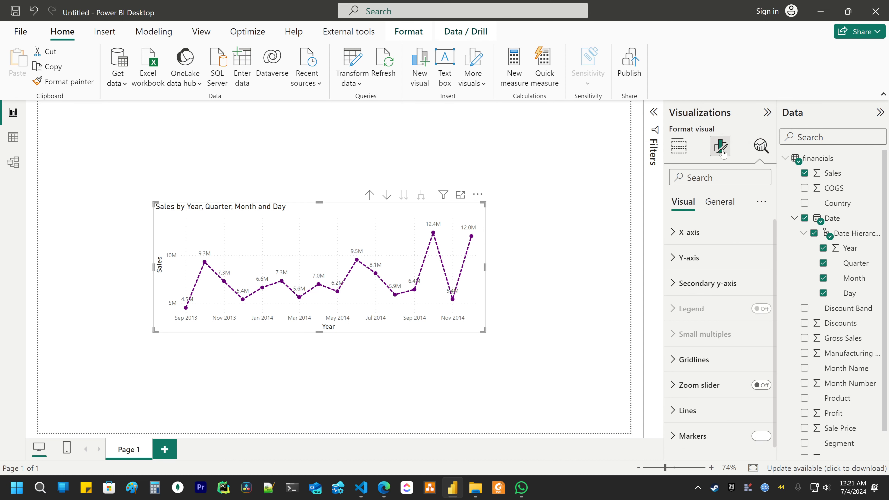
- Return to the chart's build settings and expand the Filters pane
{"action": "left_click", "coordinate": [682, 149]}
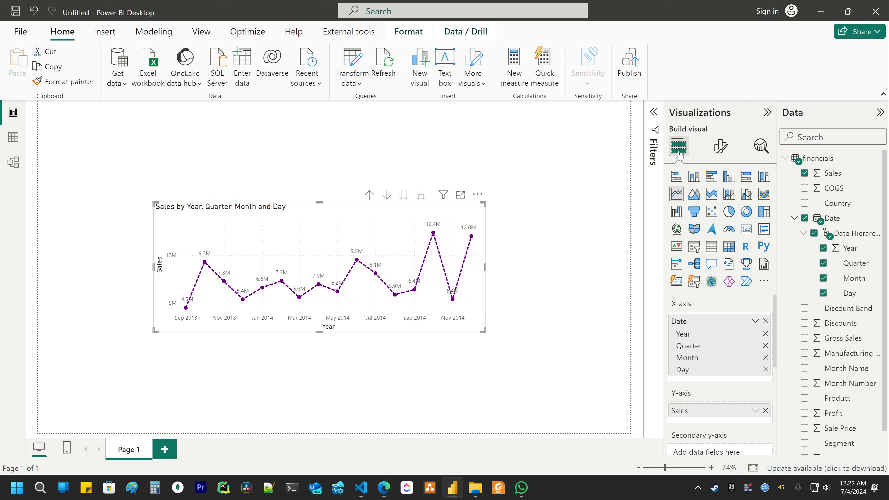
{"action": "left_click", "coordinate": [654, 112]}
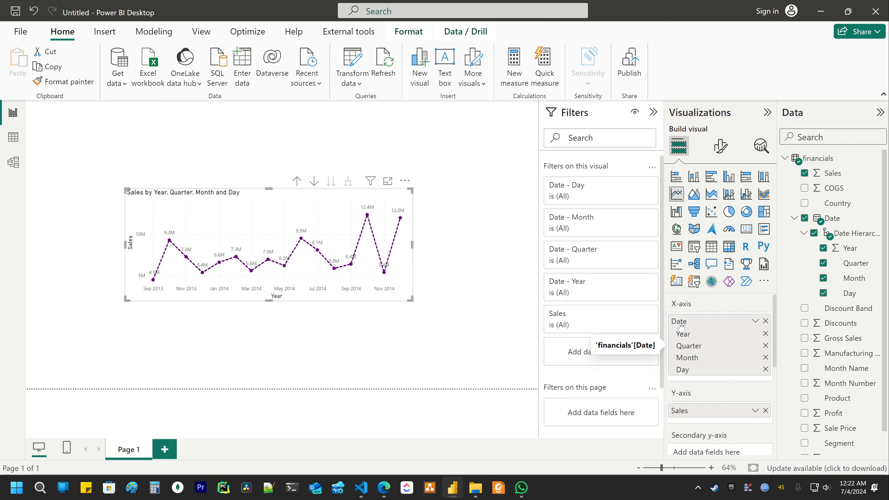
{"action": "scroll", "coordinate": [613, 255], "scroll_direction": "down", "scroll_amount": 1}
{"action": "scroll", "coordinate": [613, 255], "scroll_direction": "up", "scroll_amount": 1}
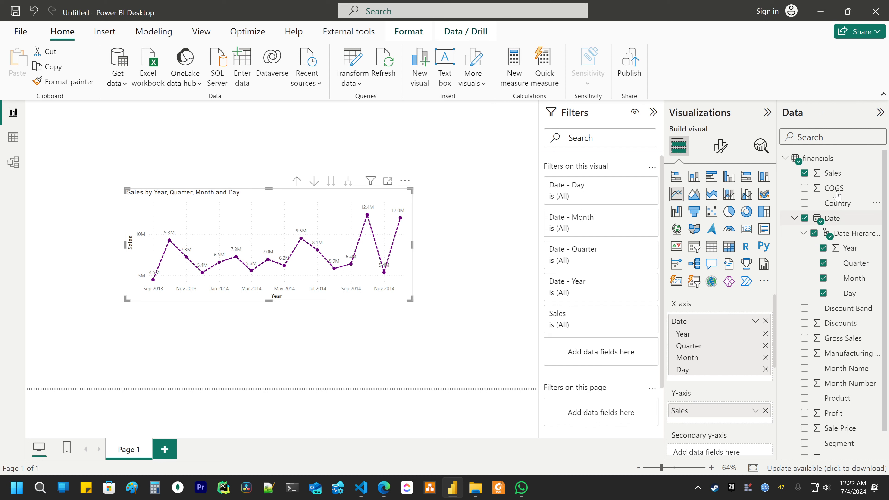
- Look through the fields of the financials table and review the options available for the Sales field
{"action": "scroll", "coordinate": [841, 364], "scroll_direction": "down", "scroll_amount": 1}
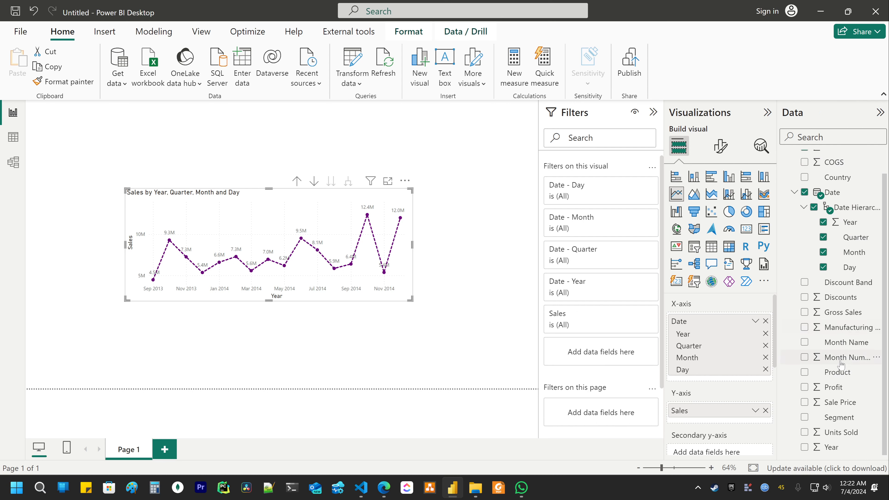
{"action": "scroll", "coordinate": [841, 364], "scroll_direction": "up", "scroll_amount": 1}
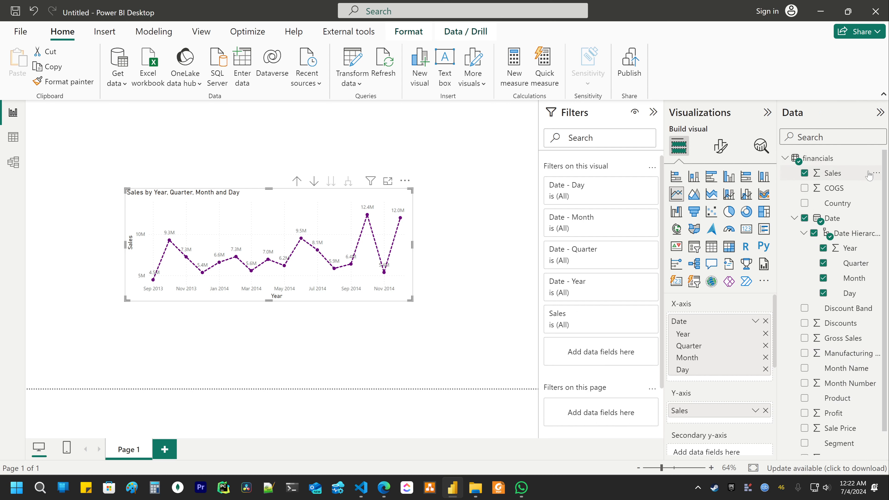
{"action": "left_click", "coordinate": [877, 174]}
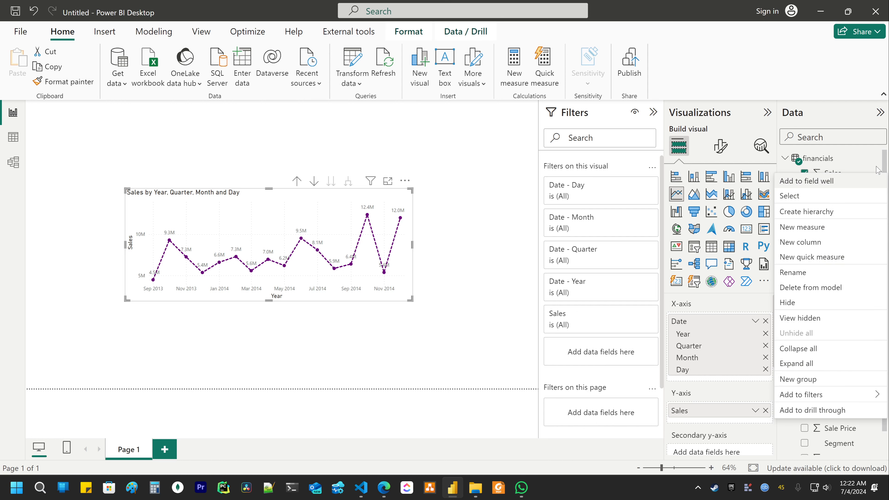
{"action": "left_click", "coordinate": [825, 117]}
{"action": "left_click", "coordinate": [879, 111]}
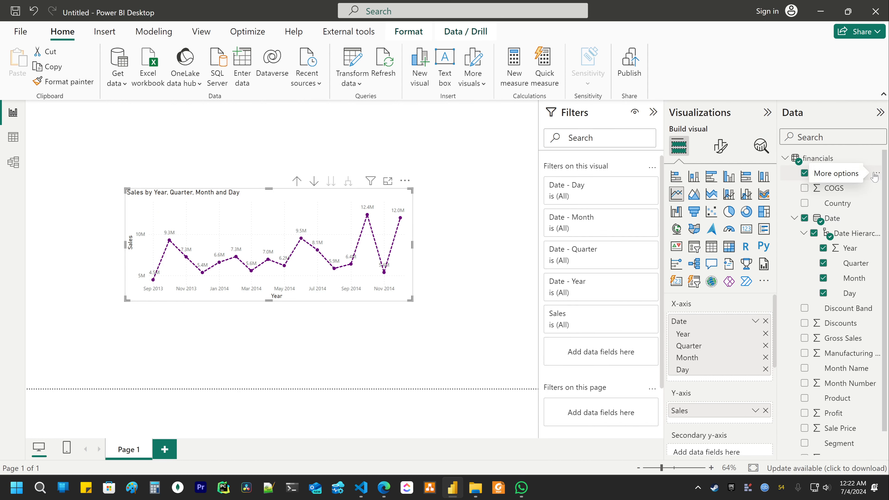
- Check the commands offered for the Sales field, and try collapsing the ribbon and restoring its full layout
{"action": "left_click", "coordinate": [877, 177]}
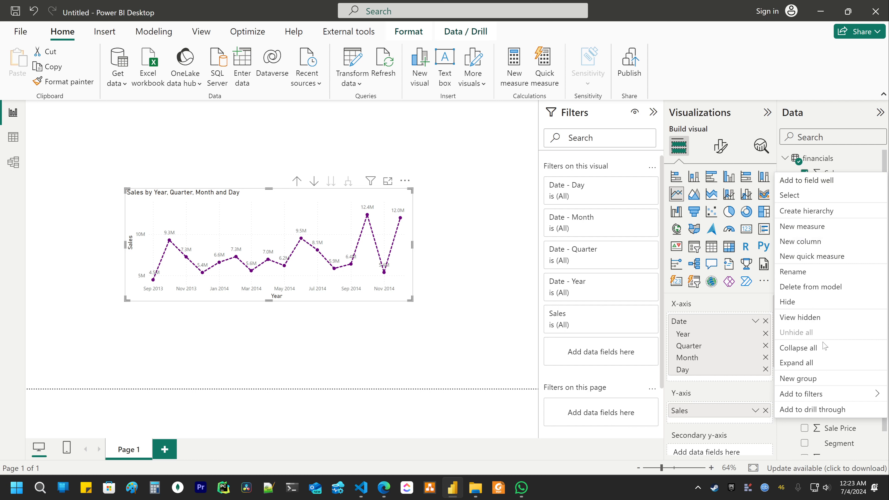
{"action": "key", "text": "Escape"}
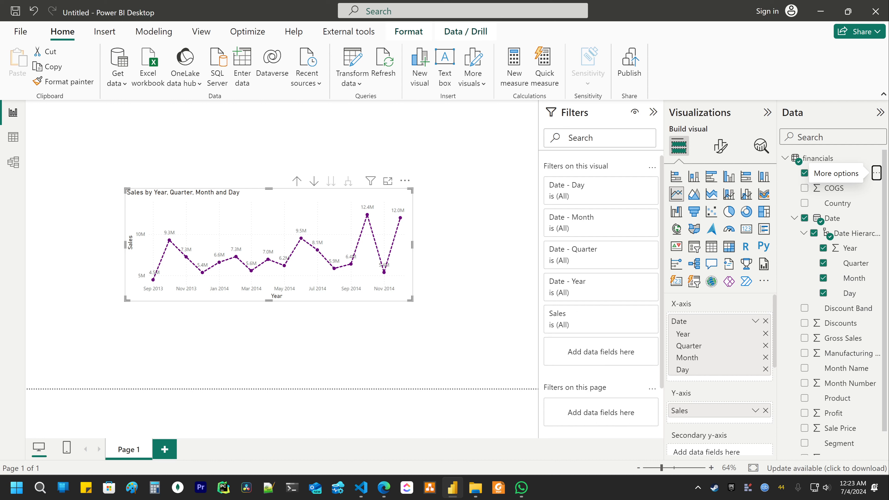
{"action": "left_click", "coordinate": [883, 94]}
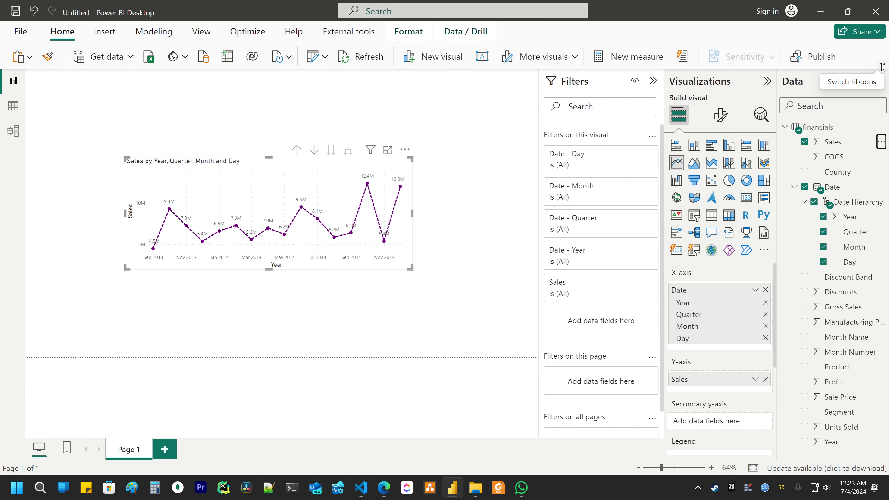
{"action": "left_click", "coordinate": [883, 67]}
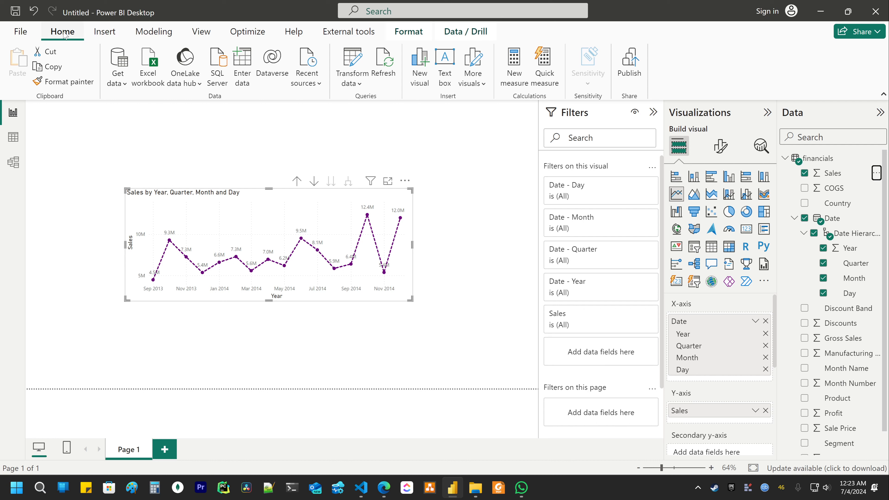
- Insert a new empty visual on the report page and delete it
{"action": "left_click", "coordinate": [109, 32]}
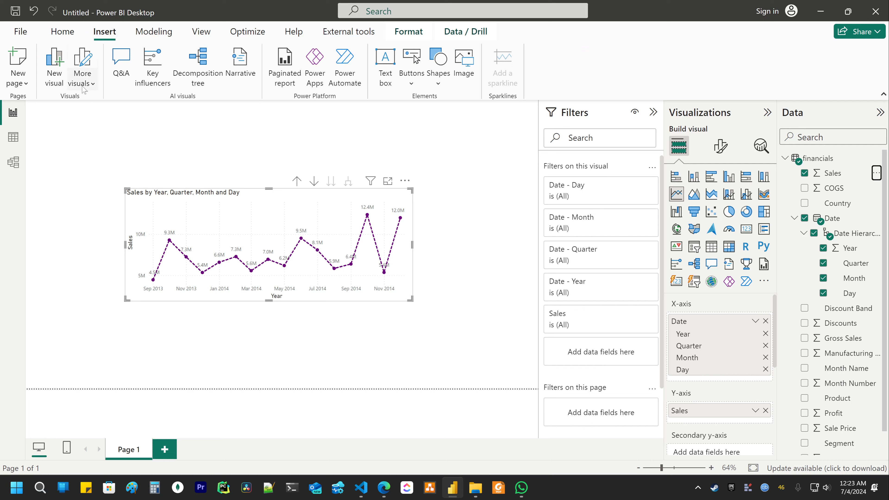
{"action": "left_click", "coordinate": [58, 81]}
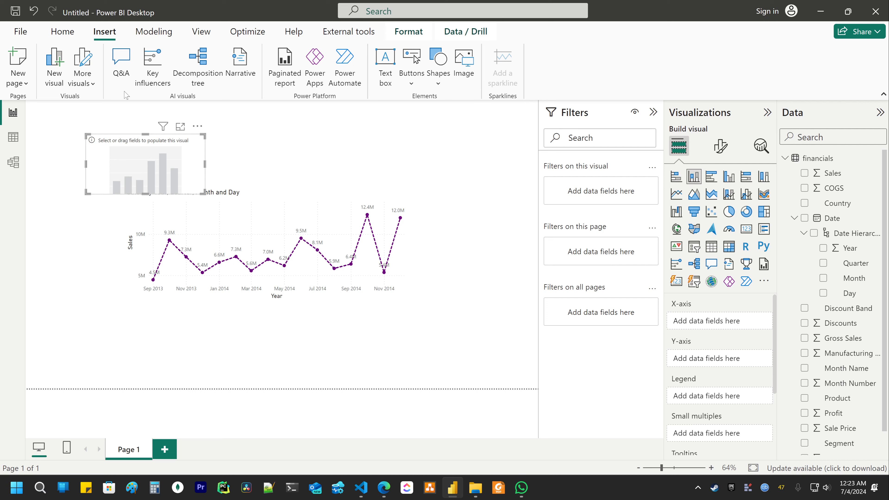
{"action": "key", "text": "Delete"}
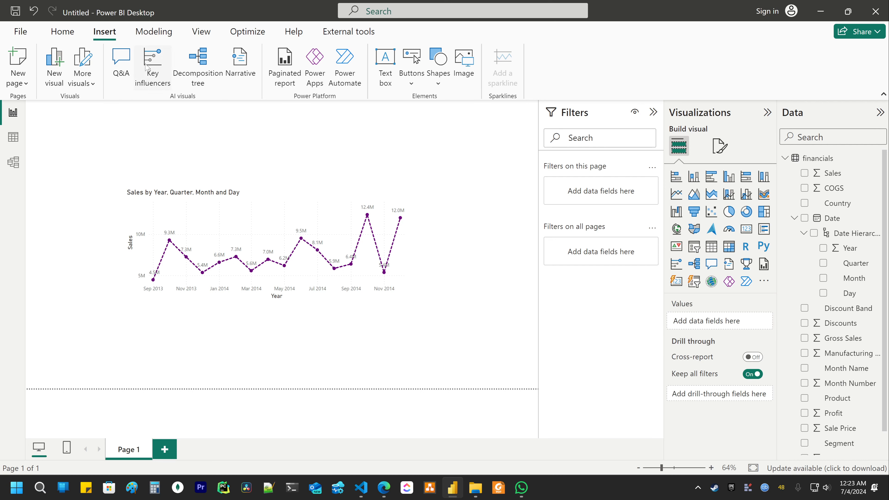
- Review the Modeling, View, Optimize, Help and External tools commands and return to the Home commands
{"action": "left_click", "coordinate": [154, 31]}
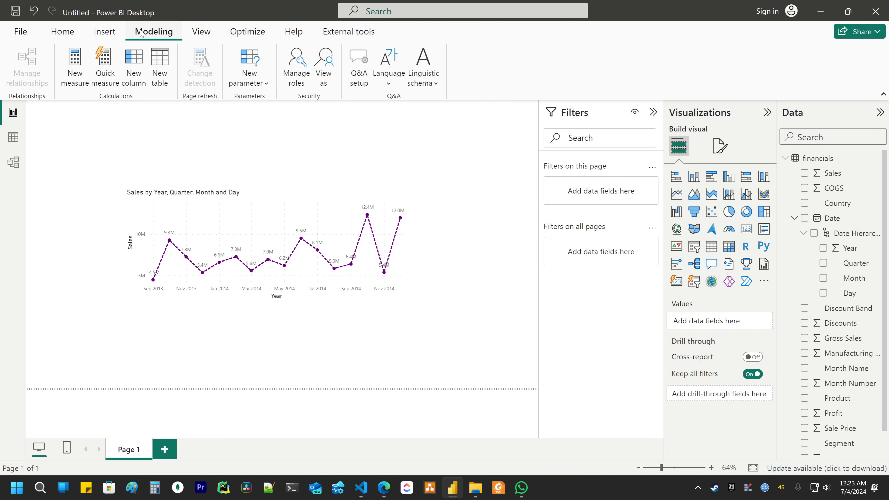
{"action": "left_click", "coordinate": [203, 33]}
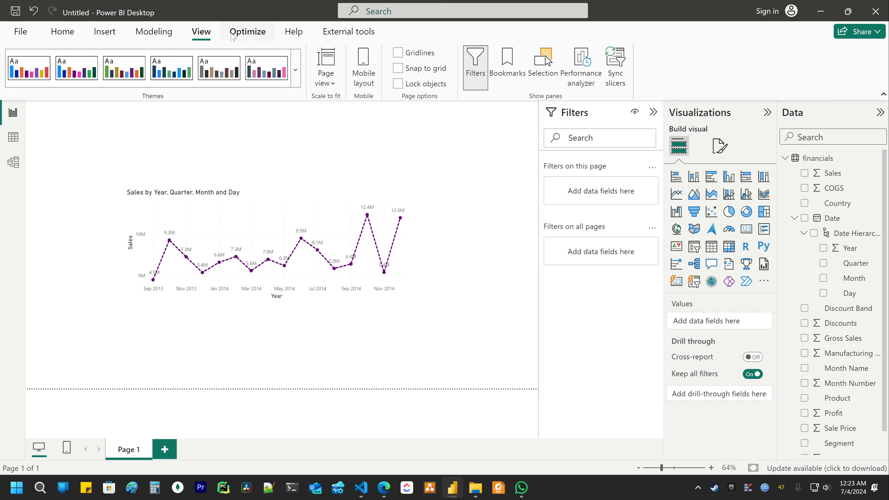
{"action": "left_click", "coordinate": [252, 34]}
{"action": "left_click", "coordinate": [295, 32]}
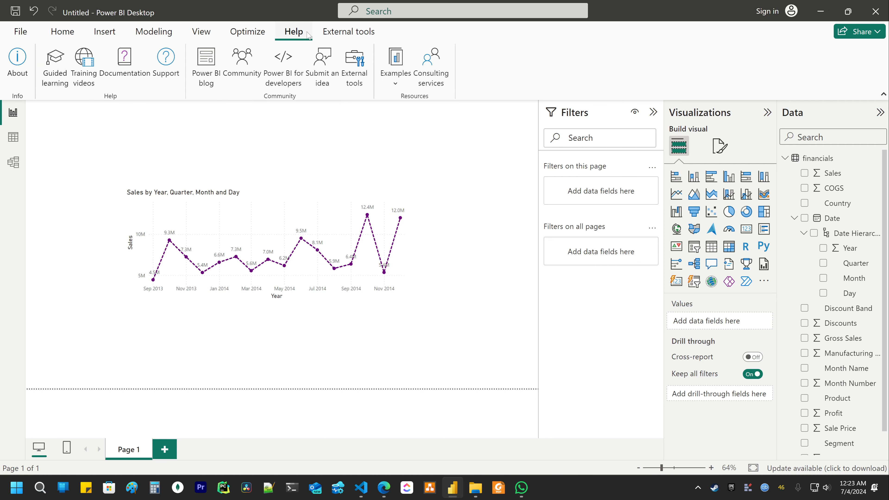
{"action": "left_click", "coordinate": [349, 32]}
{"action": "left_click", "coordinate": [63, 32]}
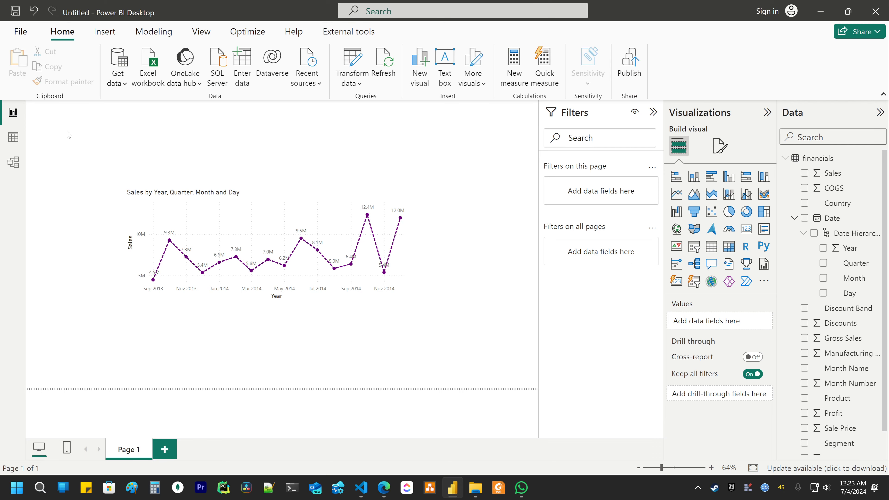
- Examine the financials data in Table view and Model view, collapsing the model's Properties pane, and return to Report view
{"action": "left_click", "coordinate": [13, 137]}
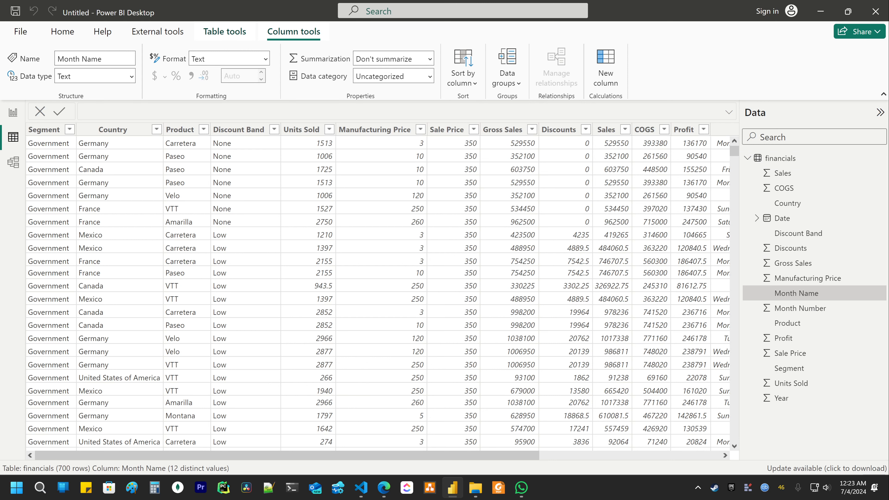
{"action": "left_click", "coordinate": [13, 166]}
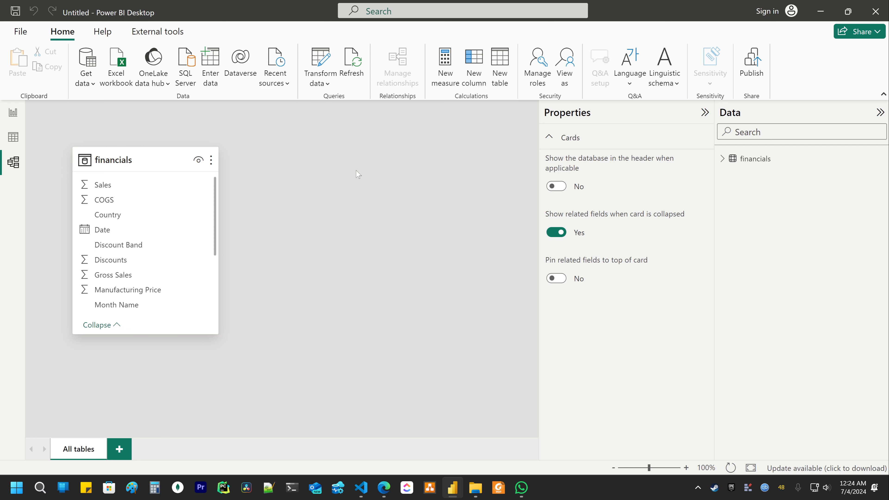
{"action": "left_click", "coordinate": [704, 112]}
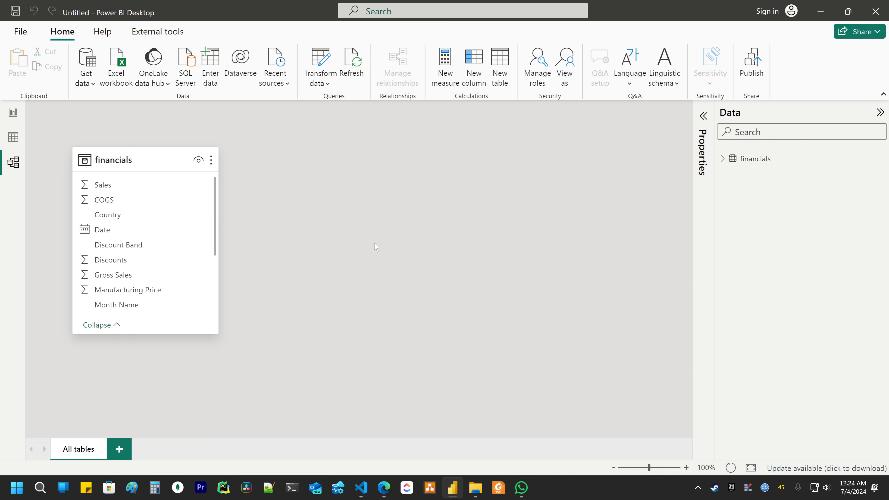
{"action": "left_click", "coordinate": [13, 137]}
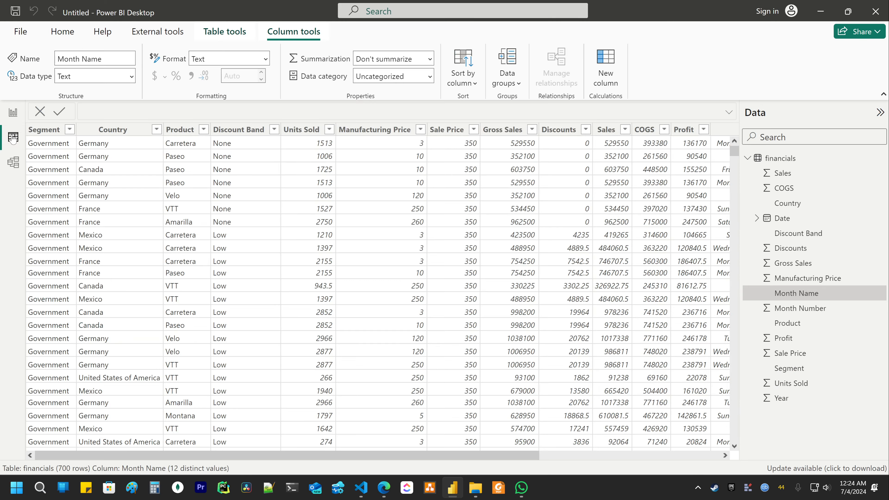
{"action": "left_click", "coordinate": [13, 113]}
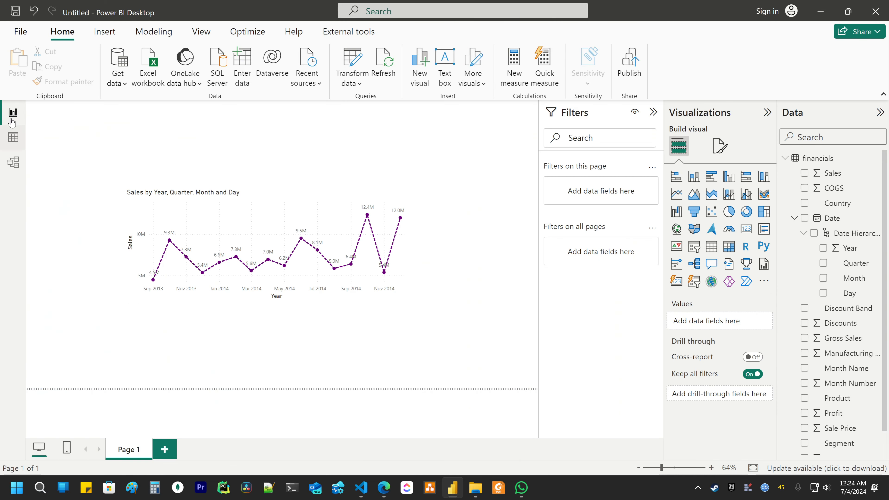
- Collapse the Filters, Visualizations and Data panes to enlarge the report canvas
{"action": "left_click", "coordinate": [653, 112]}
{"action": "left_click", "coordinate": [767, 113]}
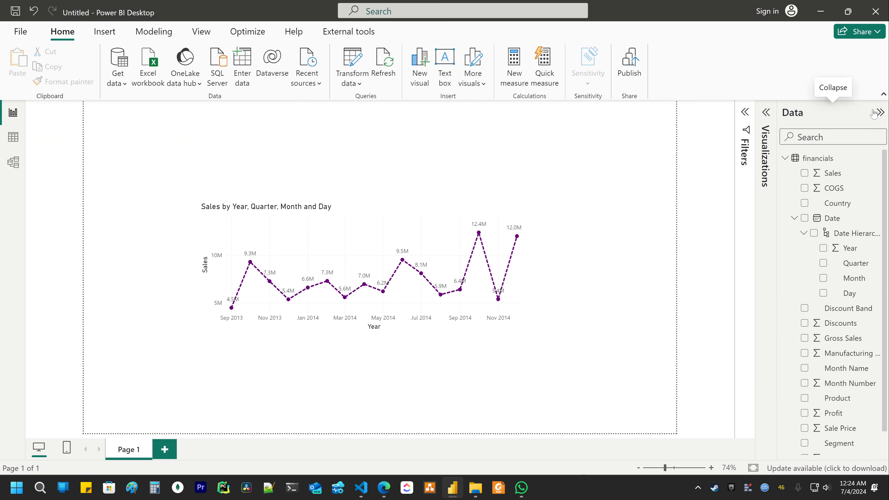
{"action": "left_click", "coordinate": [879, 112]}
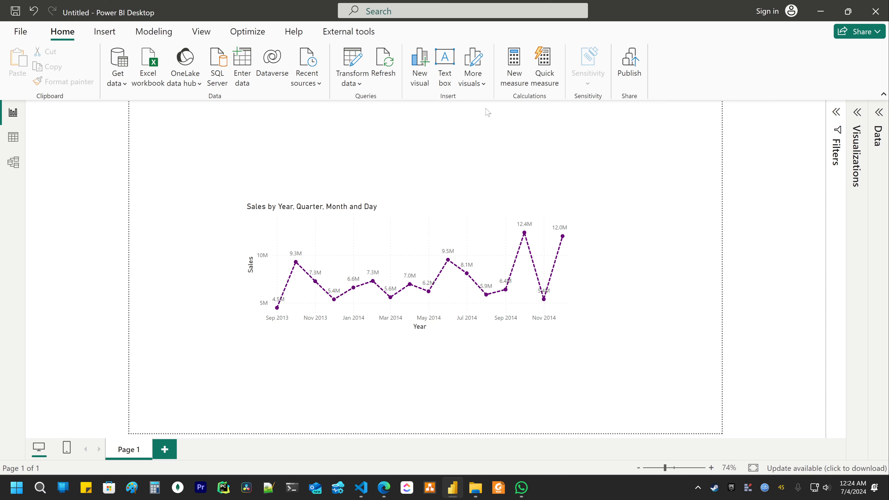
- Look over the Insert and Modeling commands once more and go back to the Home commands
{"action": "left_click", "coordinate": [105, 33]}
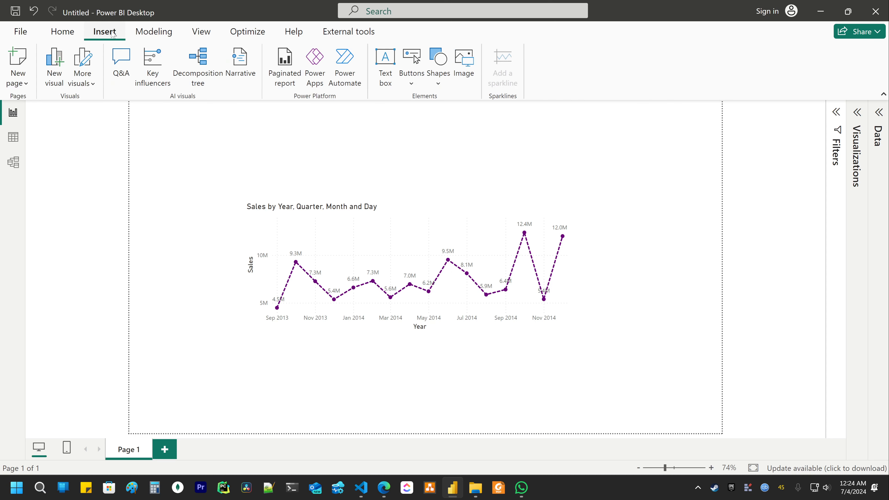
{"action": "left_click", "coordinate": [154, 32]}
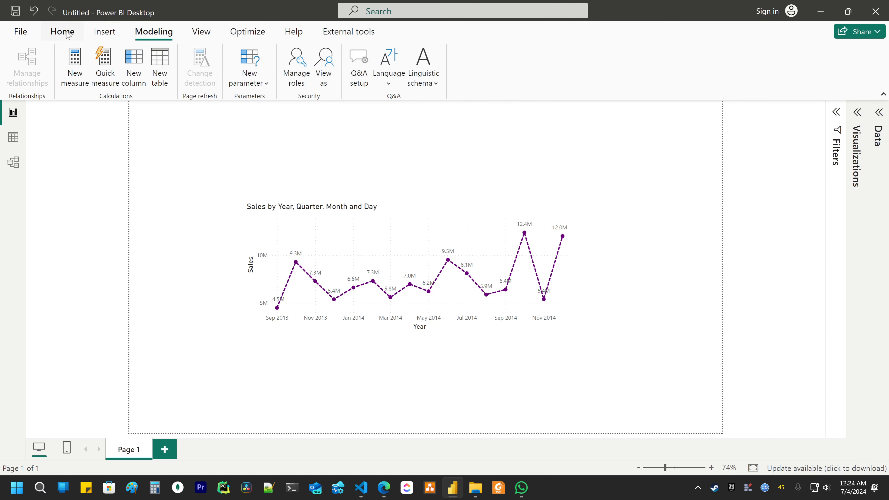
{"action": "left_click", "coordinate": [62, 32]}
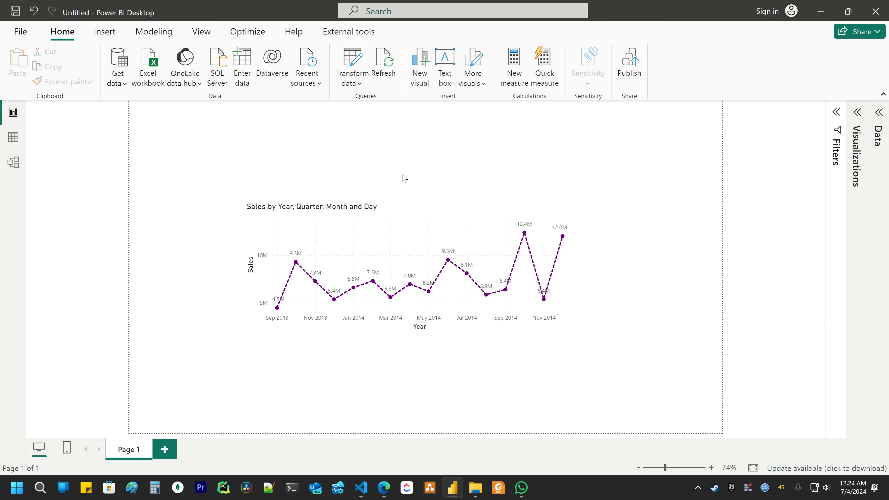